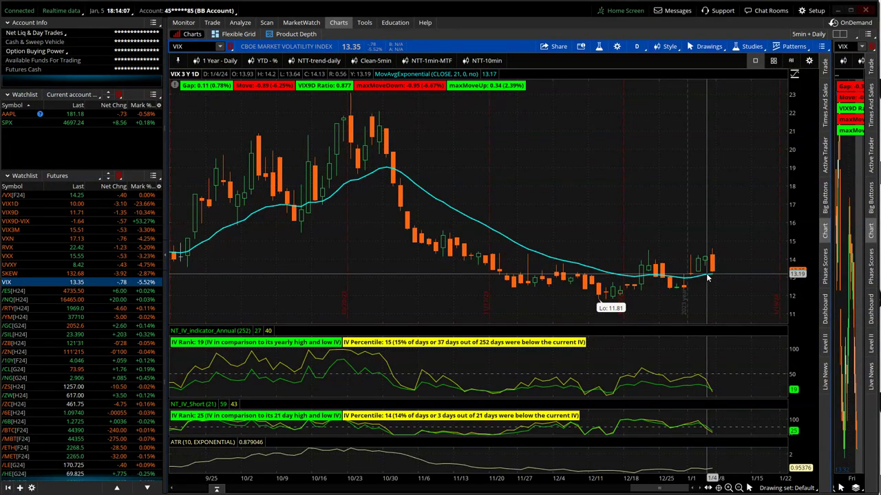
# View the daily charts of the equity index futures /ES, /NQ, /RTY and /YM from the Futures watchlist
pyautogui.click(131, 290)
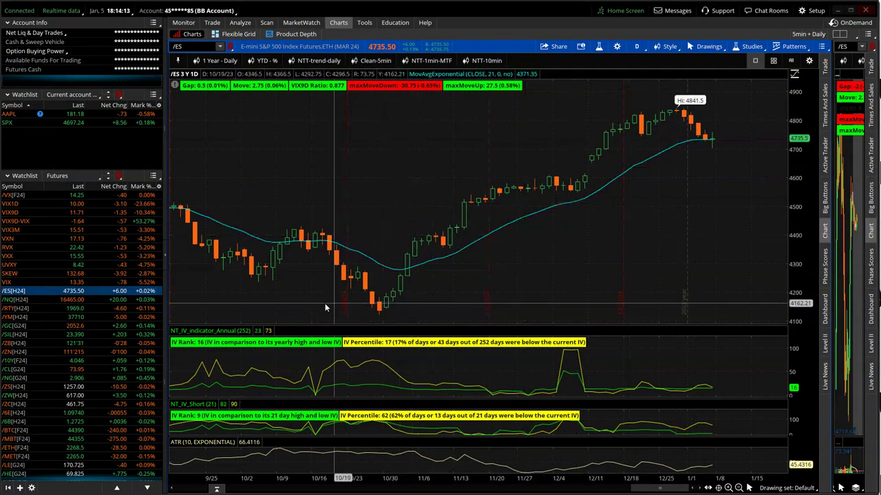
pyautogui.click(120, 301)
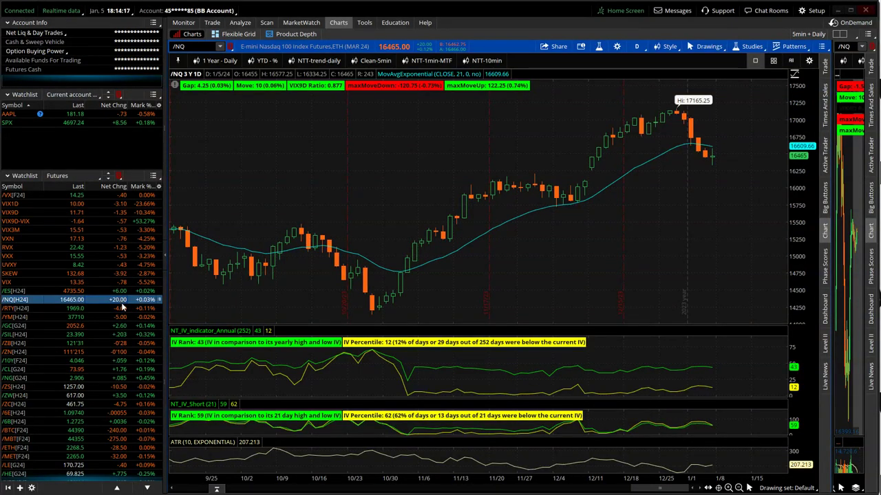
pyautogui.click(116, 309)
pyautogui.click(115, 317)
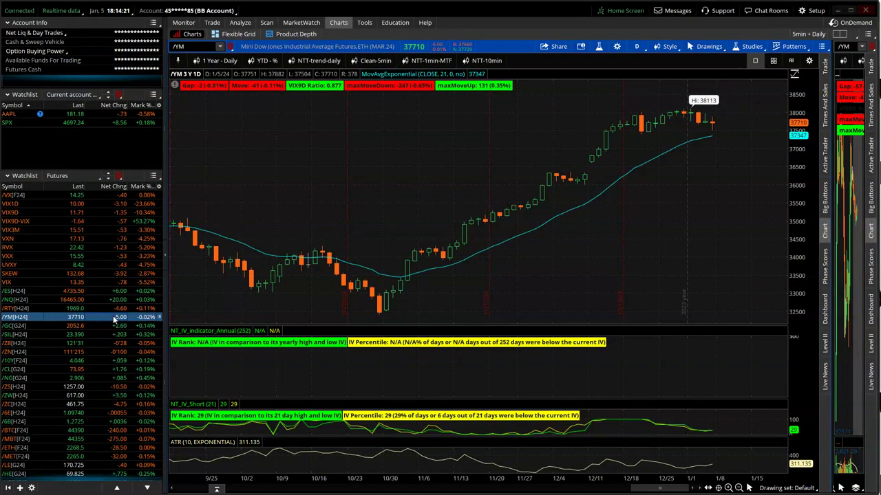
# View the daily charts of the metals and interest-rate futures /GC, /SIL, /ZB, /ZN and /10Y
pyautogui.click(115, 326)
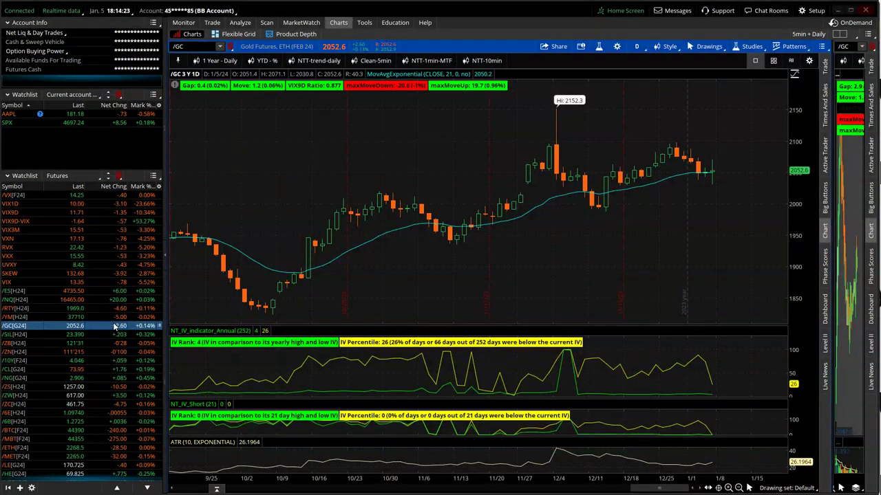
pyautogui.click(114, 335)
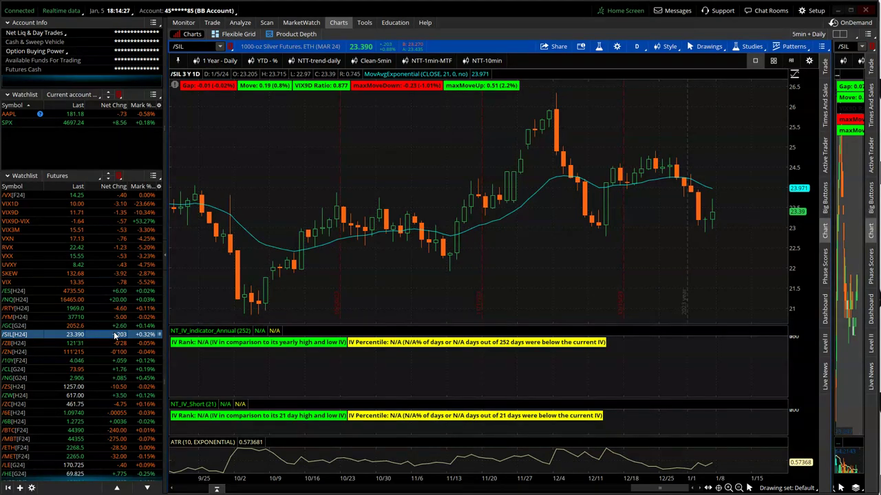
pyautogui.click(117, 343)
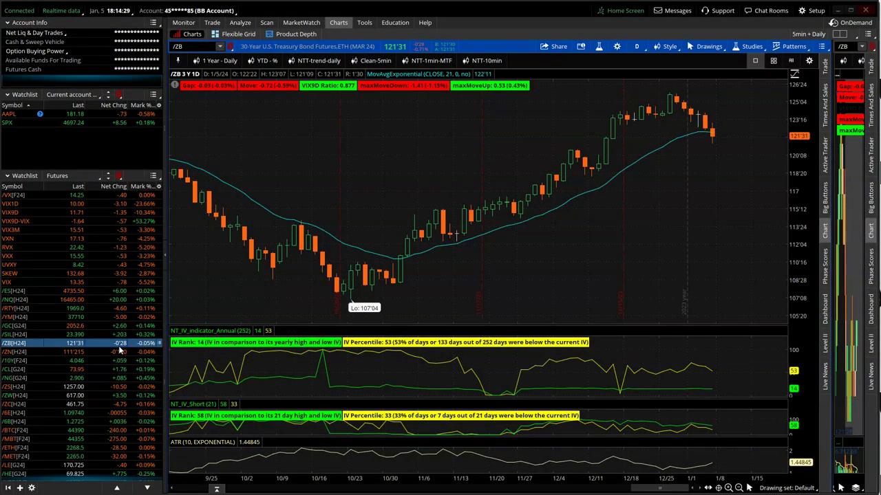
pyautogui.click(119, 351)
pyautogui.click(119, 361)
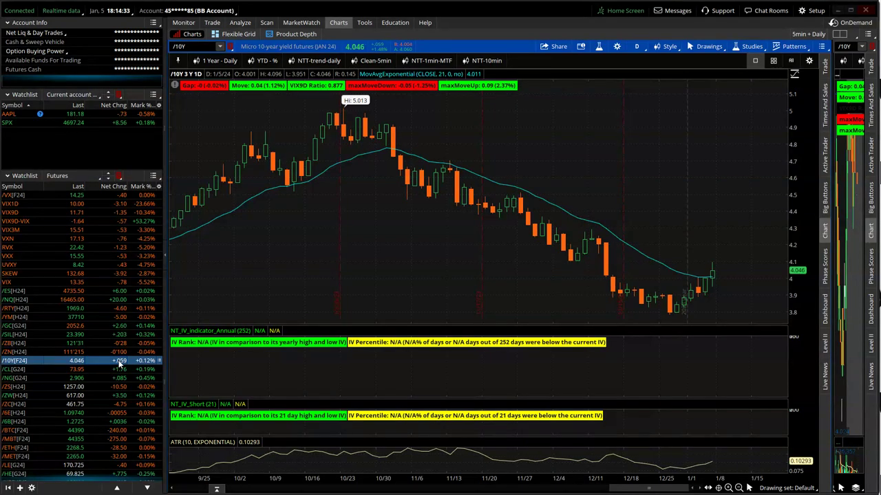
# View the daily charts of the energy and grain futures /CL, /NG, /ZS, /ZW and /ZC
pyautogui.click(119, 370)
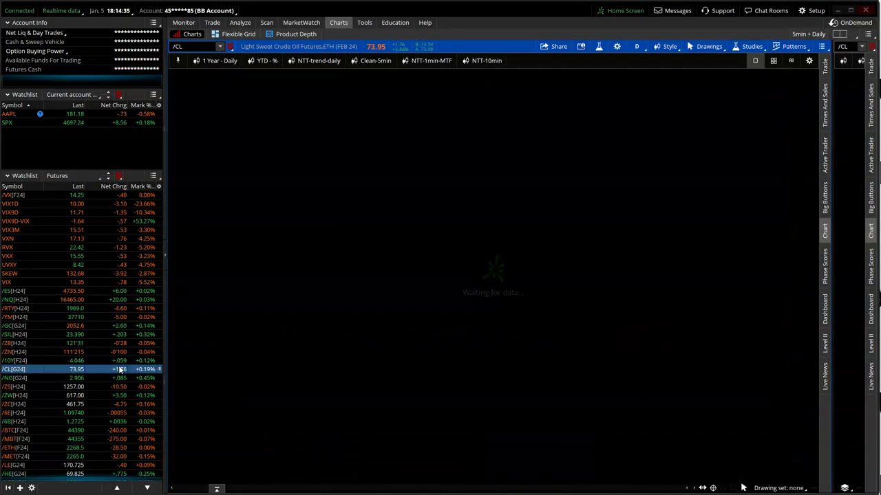
pyautogui.click(121, 378)
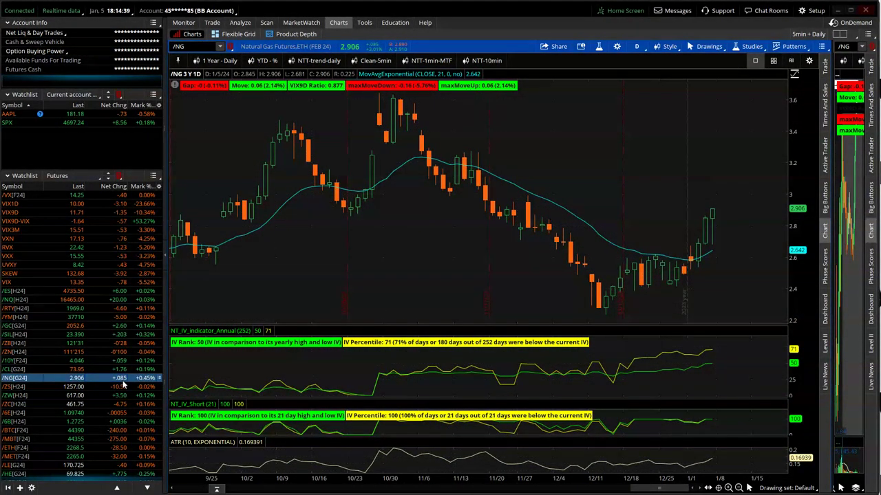
pyautogui.click(123, 387)
pyautogui.click(122, 395)
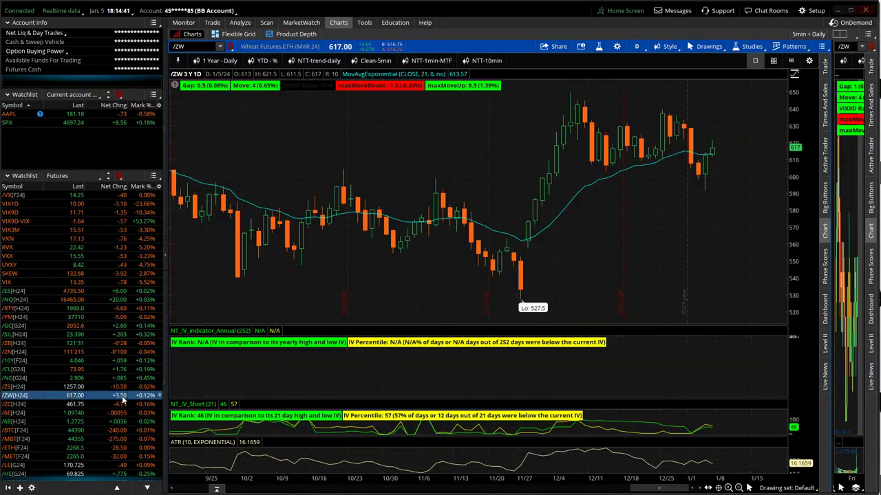
pyautogui.click(121, 403)
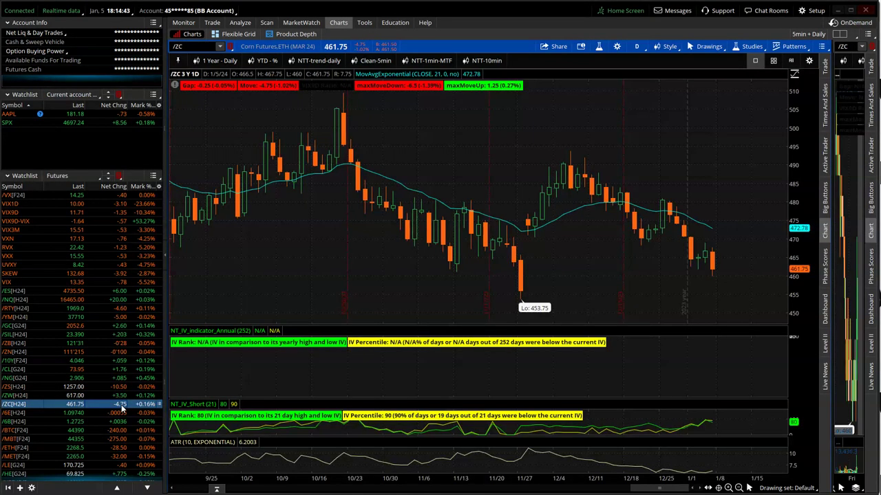
# View the daily charts of the currency and Bitcoin futures /6E, /6B and /BTC
pyautogui.click(115, 413)
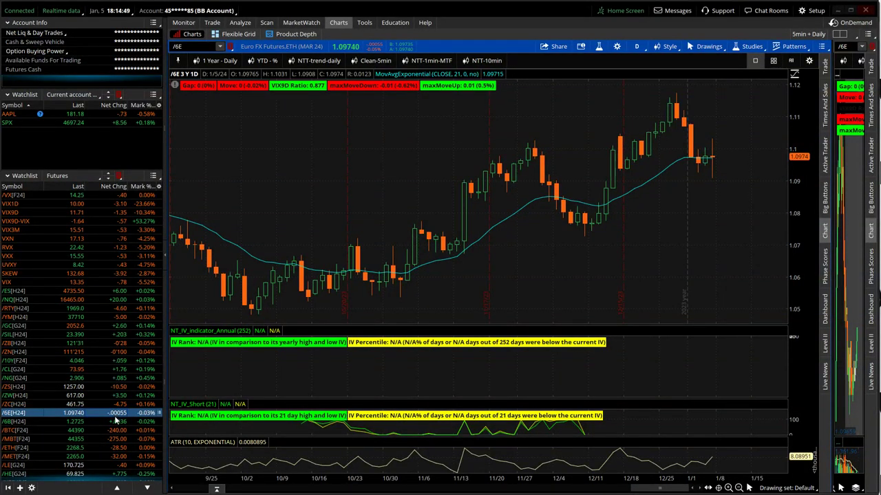
pyautogui.click(115, 421)
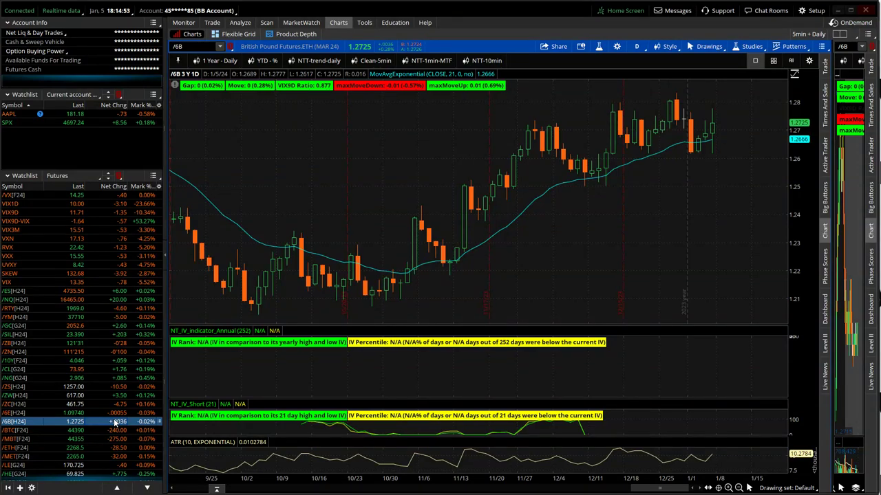
pyautogui.click(121, 430)
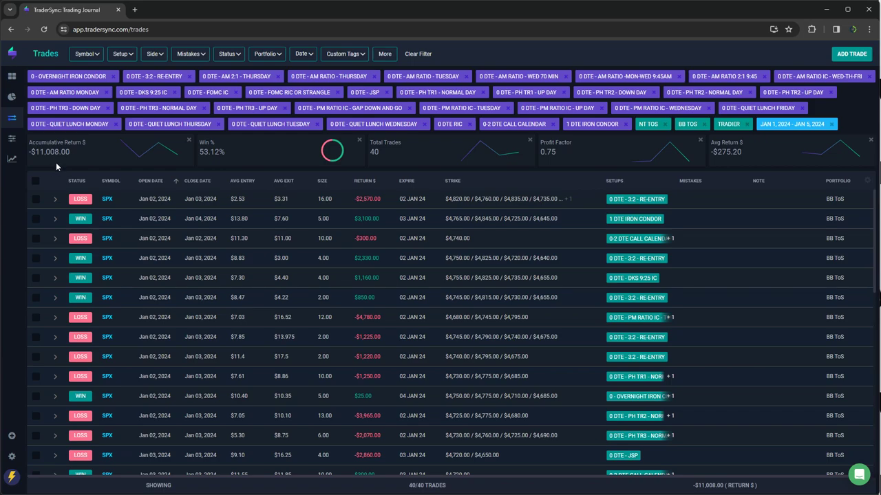
# Clear all selected setups and filter the trades to the 0 - OVERNIGHT IRON CONDOR setup only
pyautogui.click(121, 55)
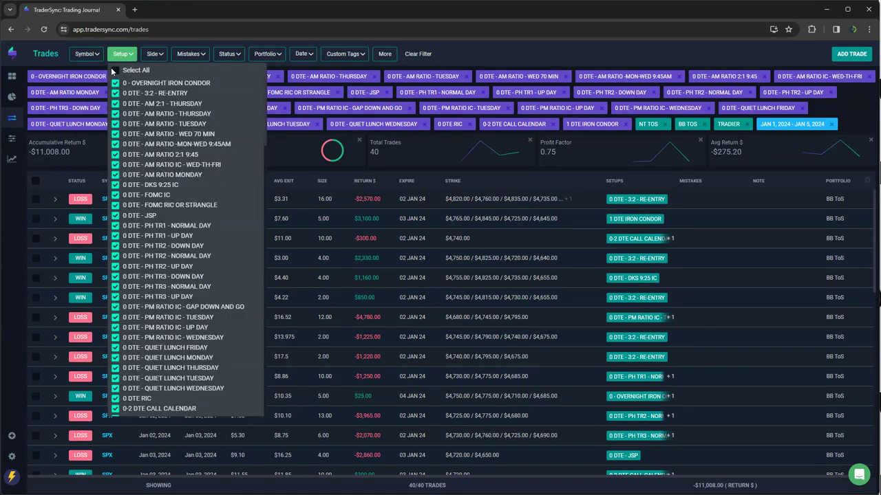
pyautogui.click(115, 70)
pyautogui.click(115, 70)
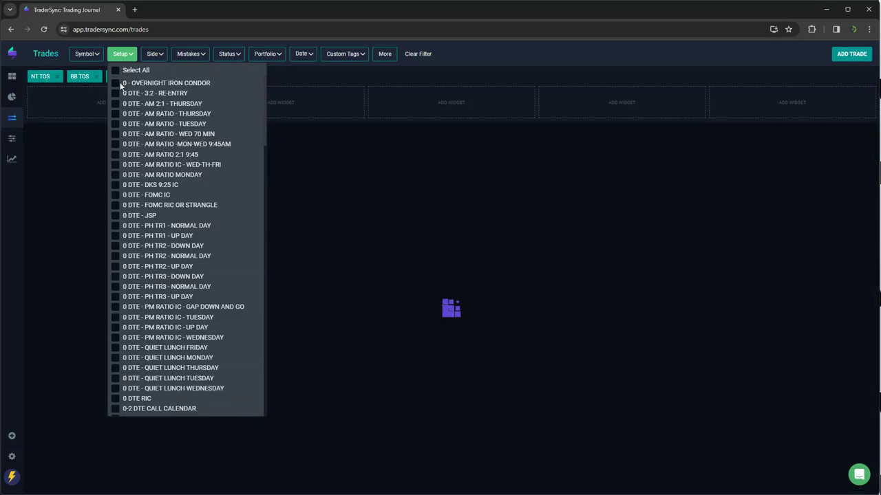
pyautogui.click(116, 84)
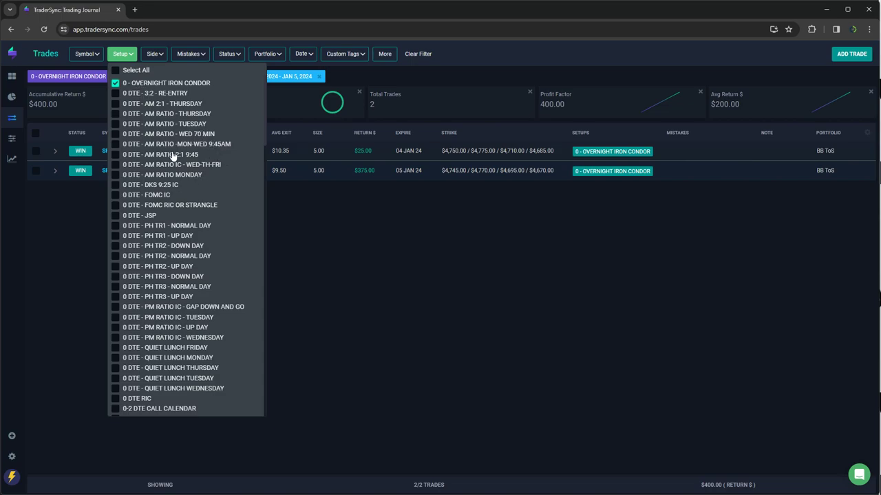
pyautogui.click(328, 214)
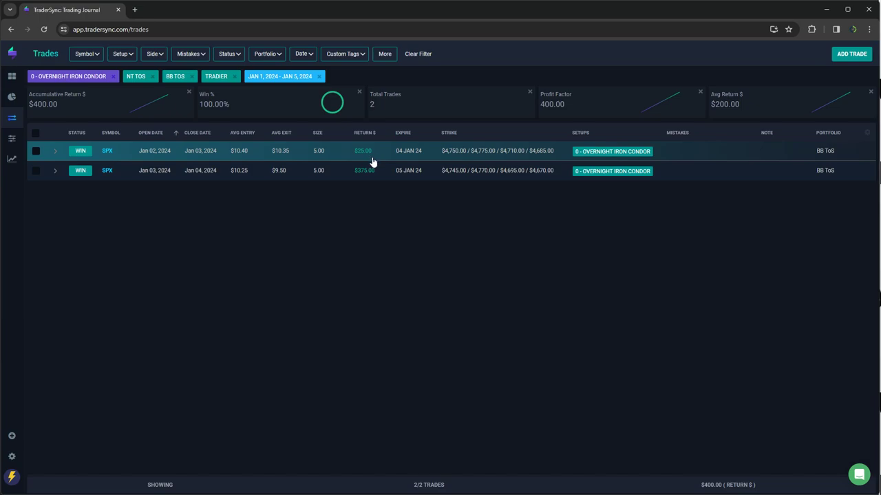
# Replace the overnight iron condor setup filter with 0 DTE - 3:2 - RE-ENTRY
pyautogui.click(123, 56)
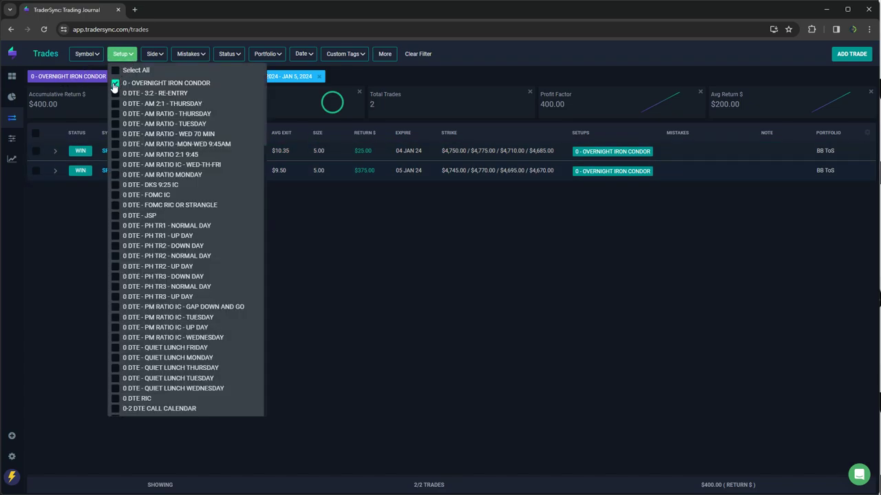
pyautogui.click(116, 83)
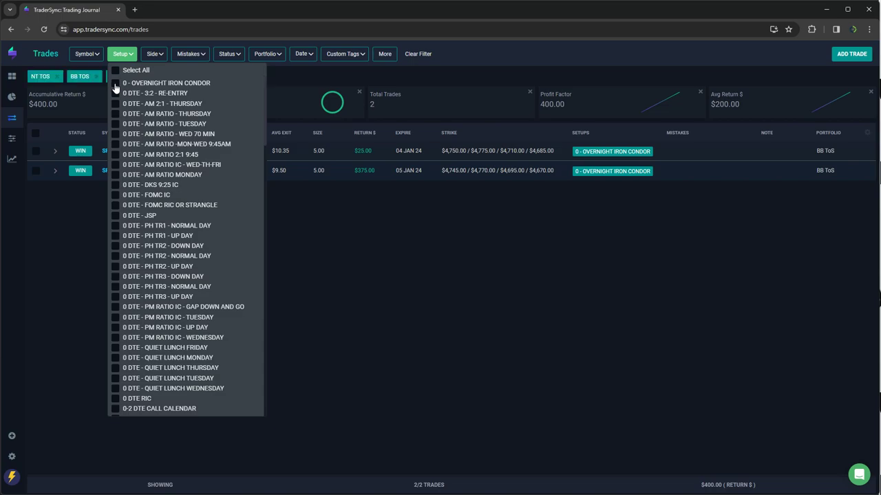
pyautogui.click(116, 93)
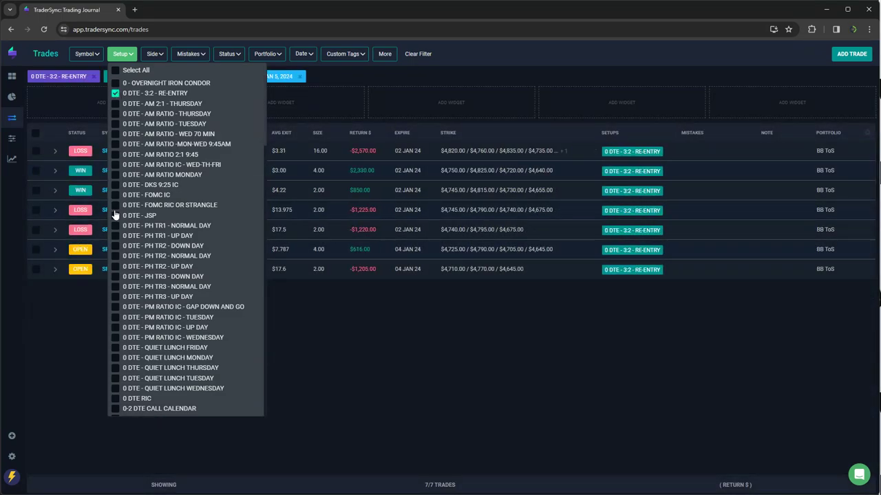
pyautogui.click(88, 289)
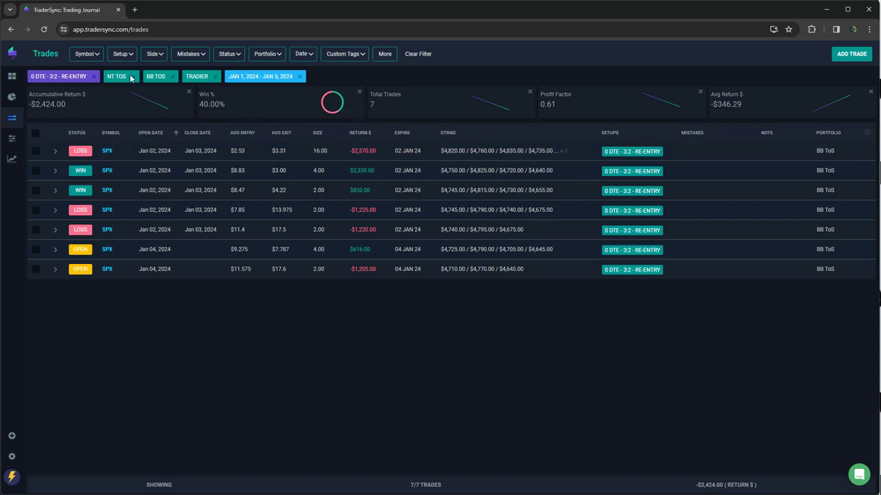
# Replace the re-entry setup filter with the eight AM setups, from 0 DTE - AM 2:1 - THURSDAY through 0 DTE - AM RATIO MONDAY
pyautogui.click(123, 55)
pyautogui.click(116, 93)
pyautogui.click(115, 103)
pyautogui.click(115, 114)
pyautogui.click(116, 124)
pyautogui.click(115, 133)
pyautogui.click(116, 144)
pyautogui.click(116, 154)
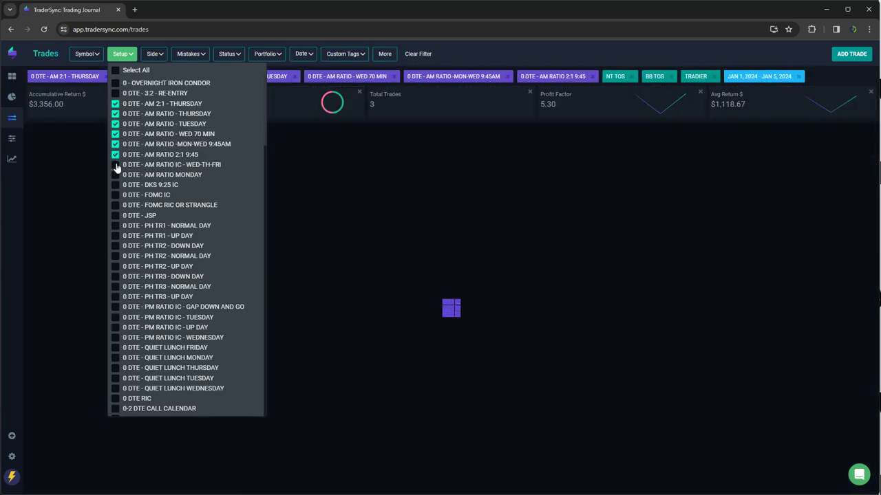
pyautogui.click(116, 165)
pyautogui.click(115, 174)
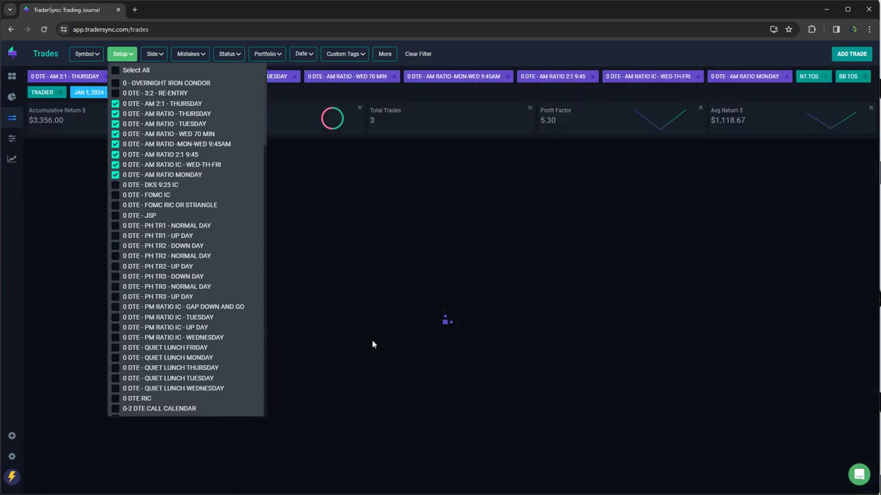
pyautogui.click(393, 376)
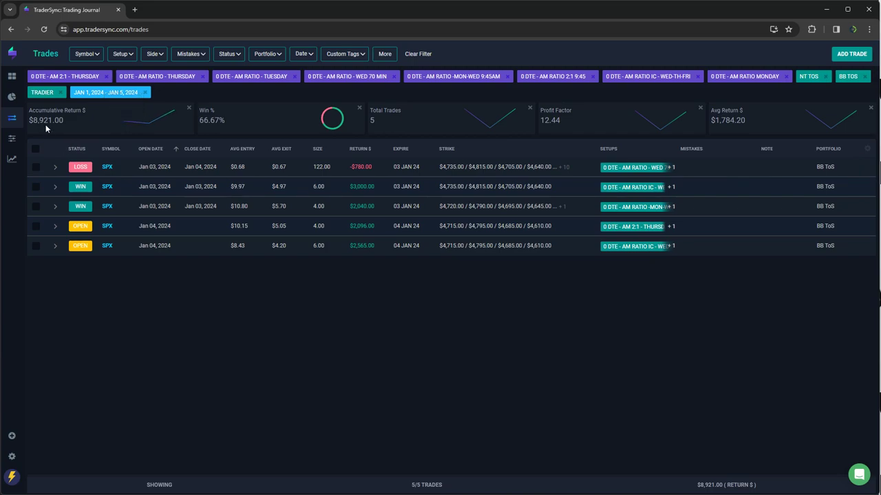
# Remove all eight AM setups from the filter and show only the 0 DTE - DKS 9:25 IC trades
pyautogui.click(122, 54)
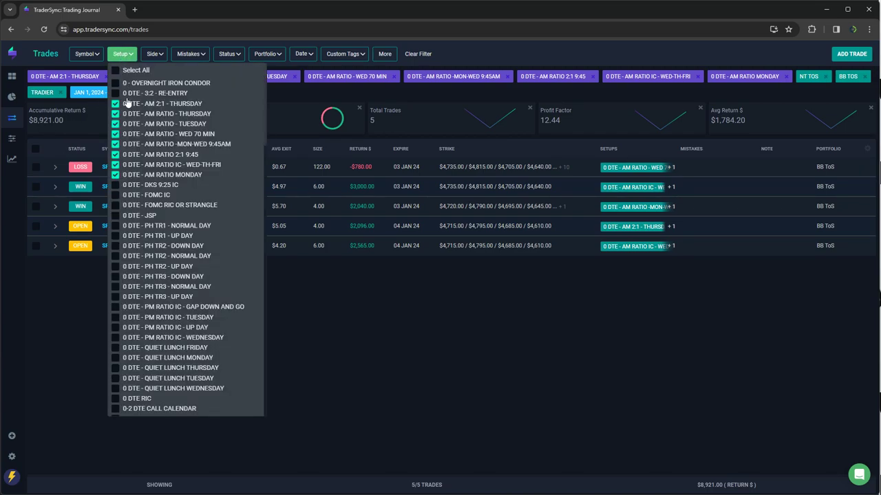
pyautogui.click(116, 103)
pyautogui.click(116, 113)
pyautogui.click(116, 124)
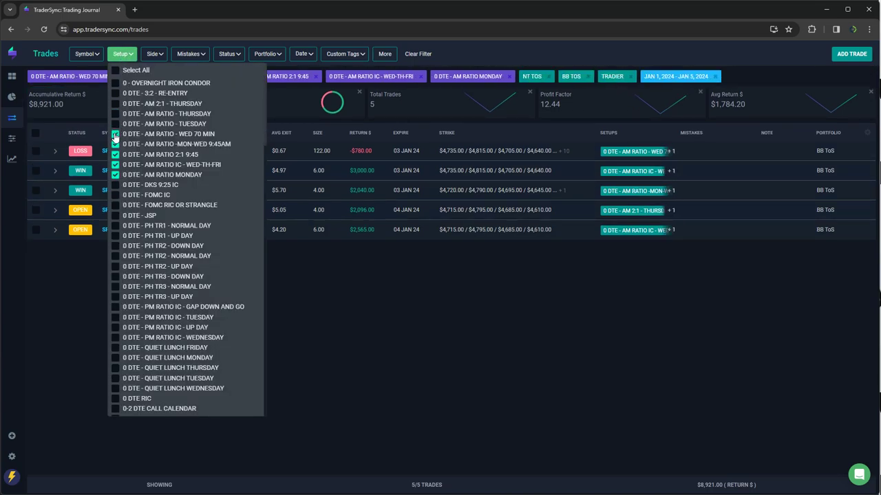
pyautogui.click(115, 134)
pyautogui.click(115, 145)
pyautogui.click(116, 155)
pyautogui.click(116, 165)
pyautogui.click(115, 175)
pyautogui.click(115, 185)
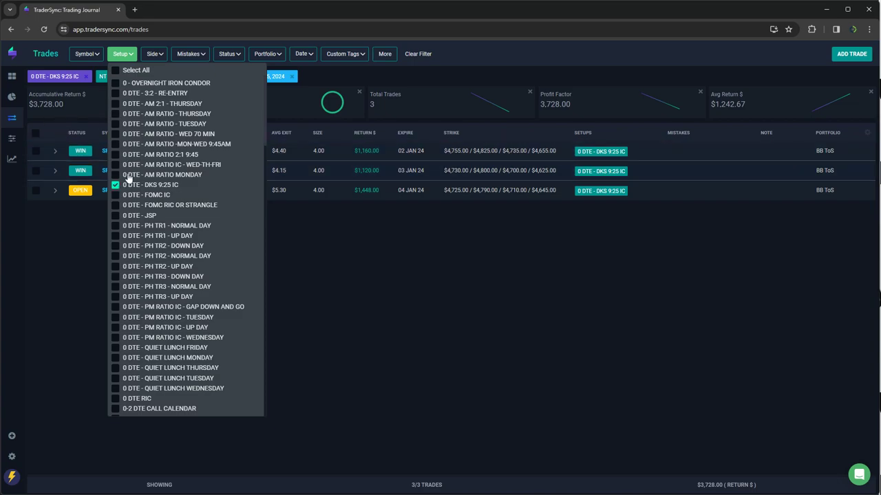
# Replace the DKS 9:25 IC setup filter with 0 DTE - JSP
pyautogui.click(116, 185)
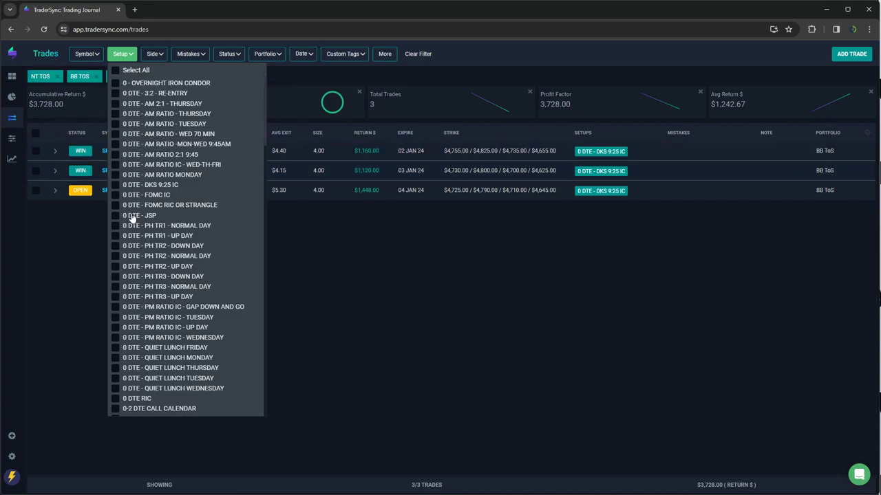
pyautogui.click(115, 215)
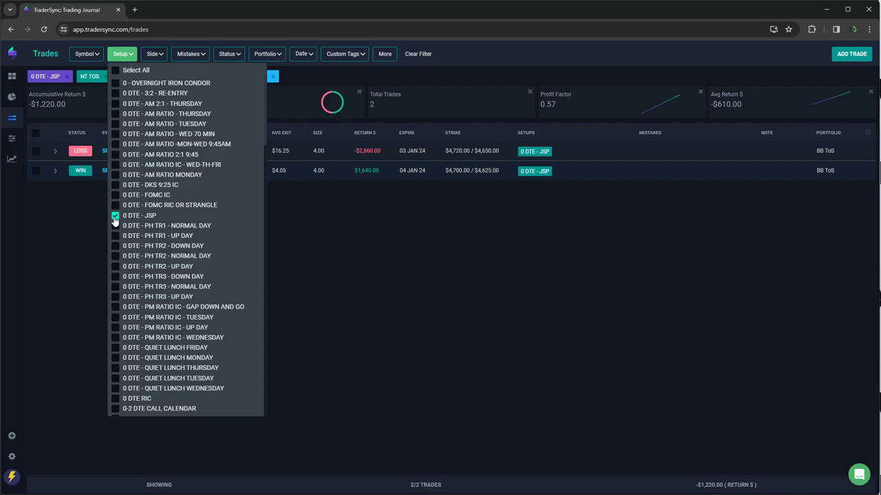
# Replace the JSP setup filter with all eight PH setups, from 0 DTE - PH TR1 - NORMAL DAY through 0 DTE - PH TR3 - UP DAY
pyautogui.click(115, 215)
pyautogui.click(115, 226)
pyautogui.click(115, 235)
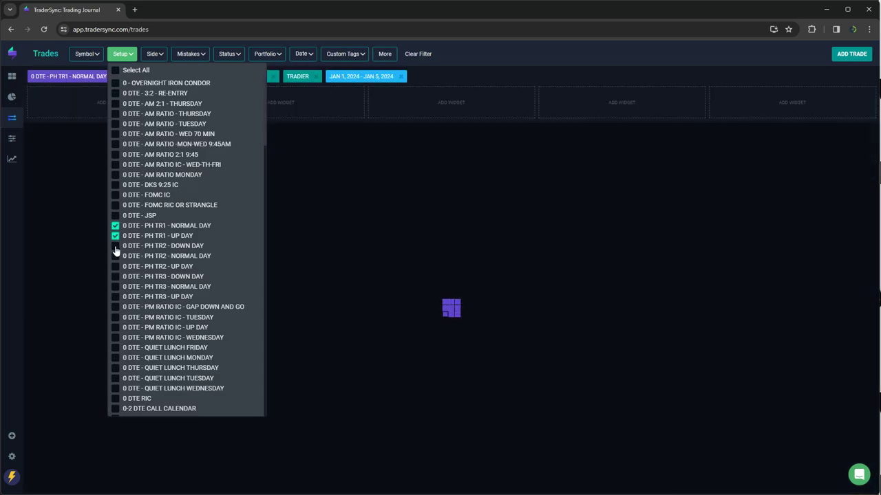
pyautogui.click(115, 246)
pyautogui.click(114, 256)
pyautogui.click(115, 266)
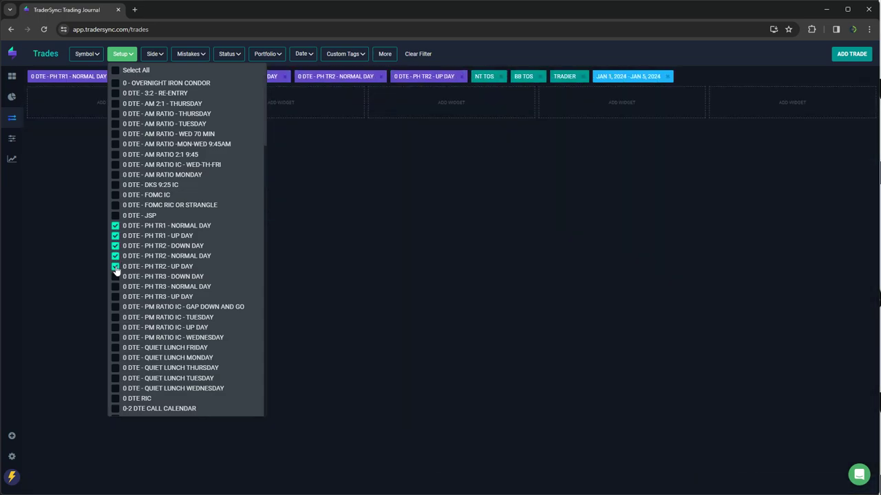
pyautogui.click(115, 277)
pyautogui.click(115, 287)
pyautogui.click(115, 297)
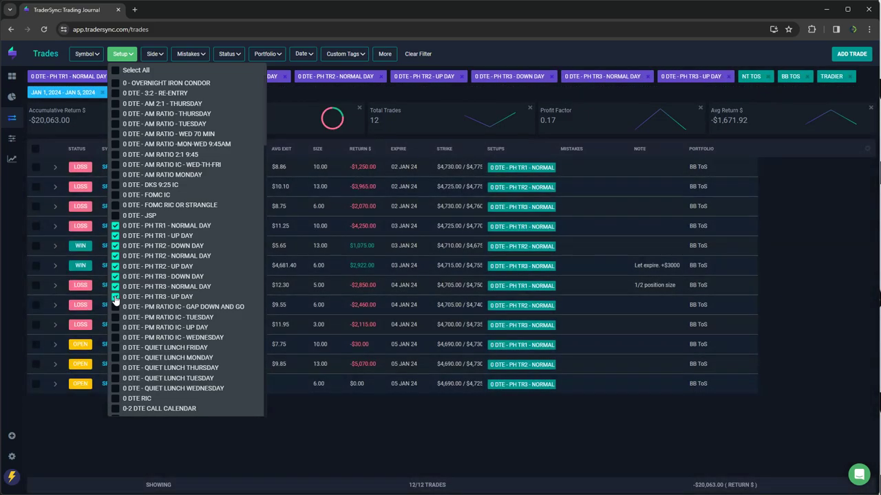
pyautogui.click(331, 430)
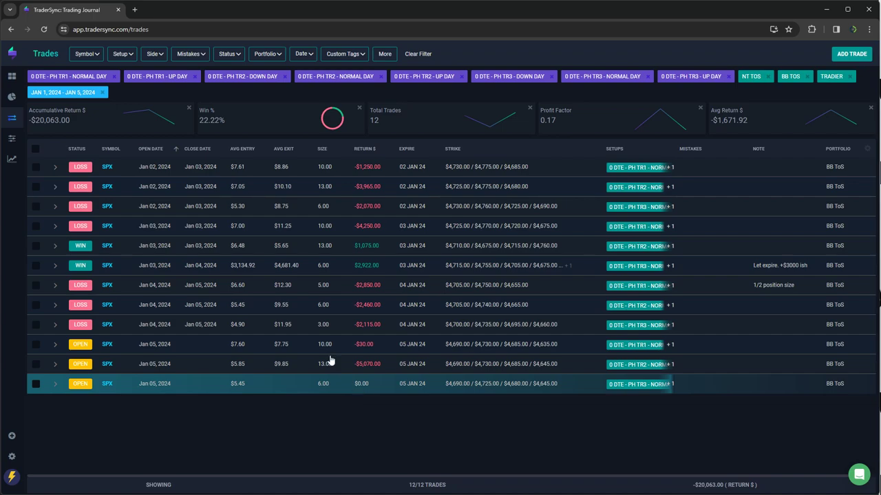
# Remove all eight PH setups, from 0 DTE - PH TR1 - NORMAL DAY through 0 DTE - PH TR3 - UP DAY, from the setup filter
pyautogui.click(117, 60)
pyautogui.click(115, 226)
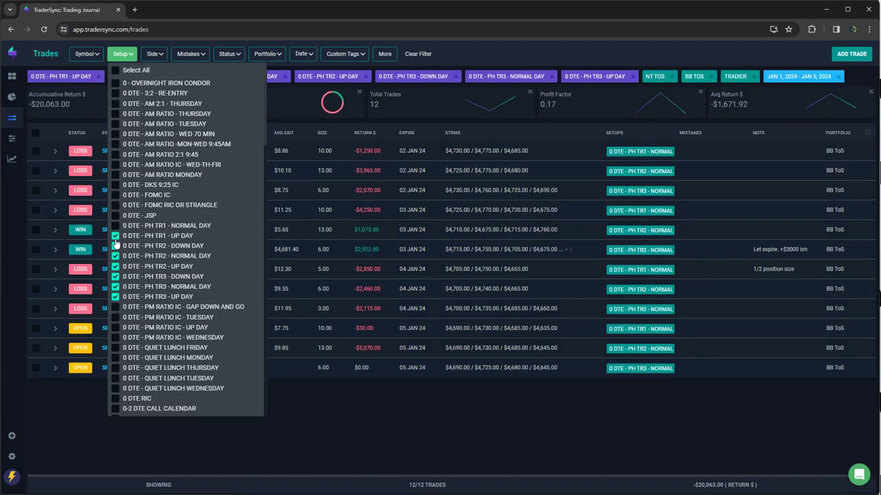
pyautogui.click(115, 236)
pyautogui.click(115, 245)
pyautogui.click(115, 256)
pyautogui.click(116, 266)
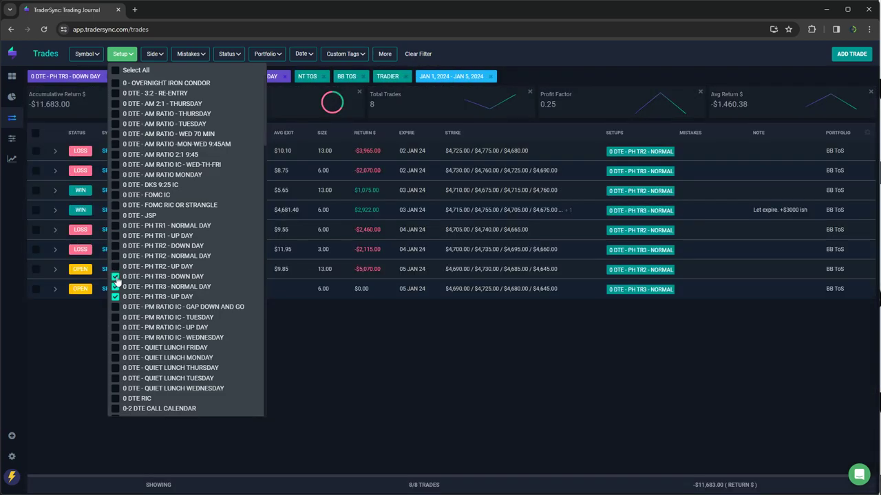
pyautogui.click(116, 276)
pyautogui.click(115, 286)
pyautogui.click(116, 297)
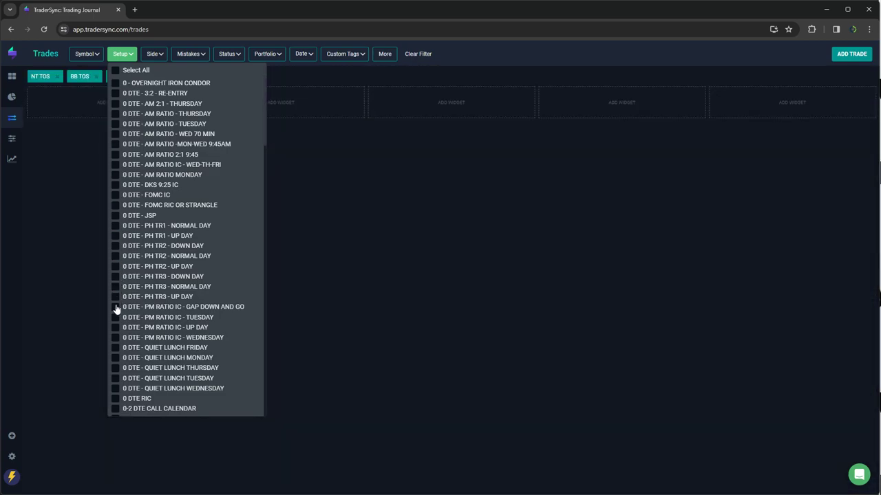
# Filter the trades by the four 0 DTE - PM RATIO IC setups (GAP DOWN AND GO, TUESDAY, UP DAY, WEDNESDAY) and reload the page
pyautogui.click(116, 307)
pyautogui.click(115, 317)
pyautogui.click(115, 327)
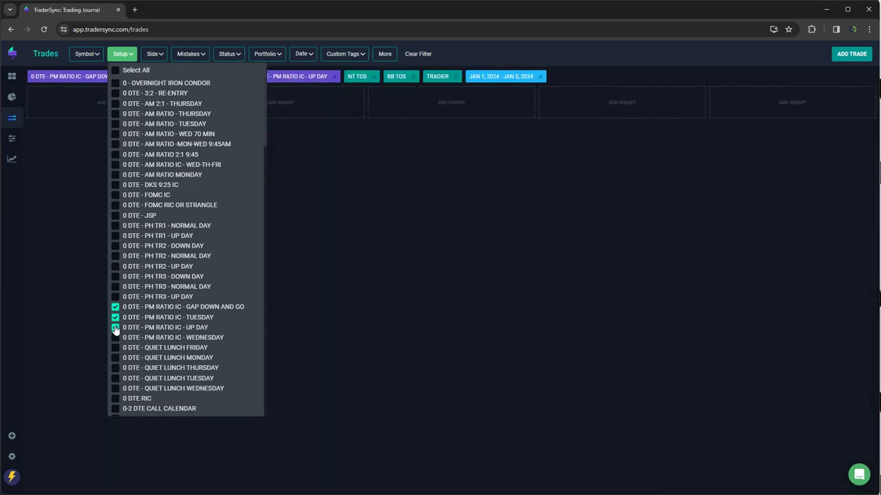
pyautogui.click(115, 338)
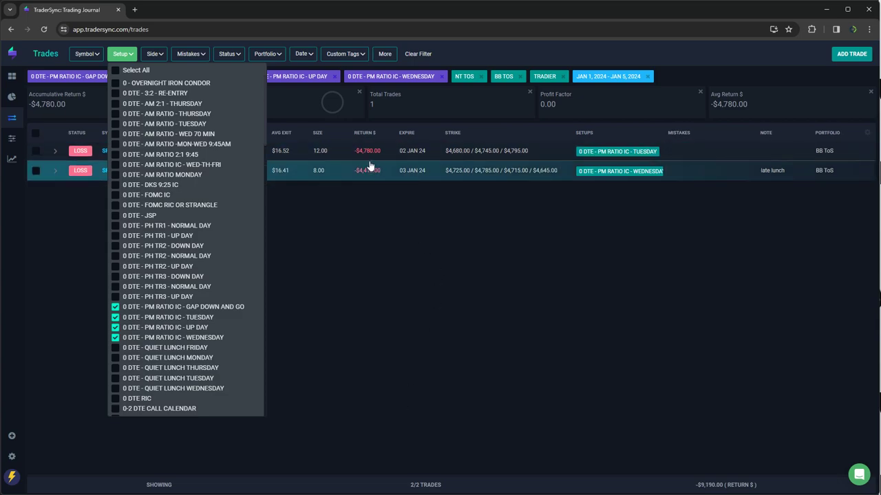
pyautogui.click(44, 30)
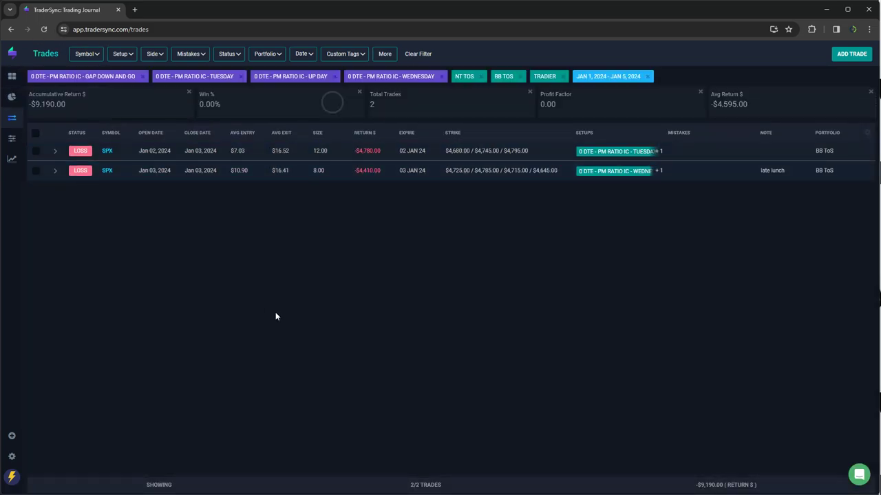
# Replace the PM RATIO IC setup filter with all five 0 DTE - QUIET LUNCH setups, Monday through Friday
pyautogui.click(122, 58)
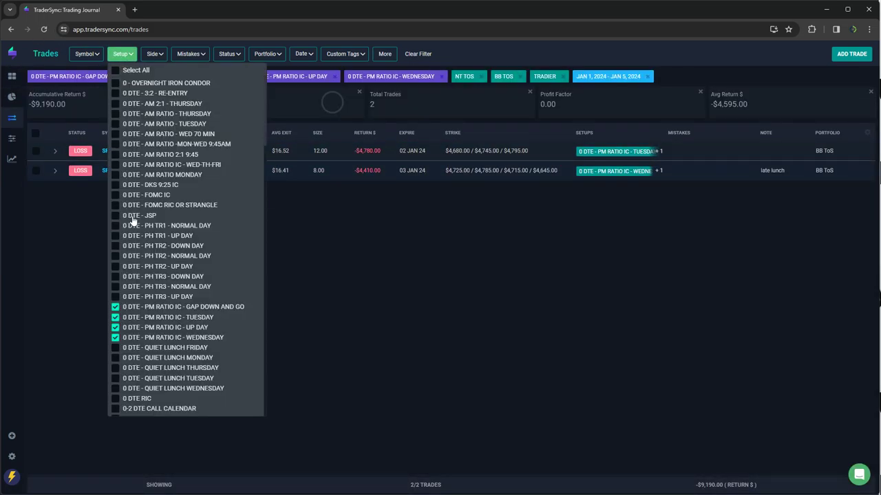
pyautogui.click(115, 307)
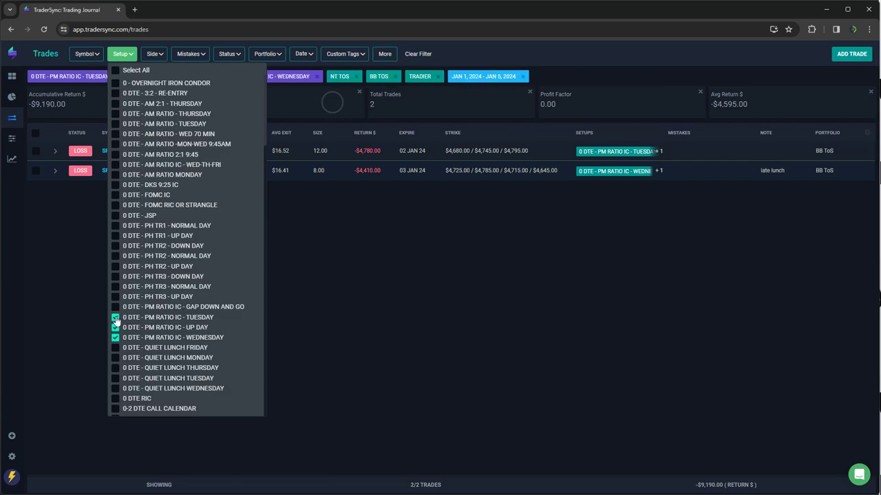
pyautogui.click(115, 317)
pyautogui.click(115, 328)
pyautogui.click(115, 337)
pyautogui.click(115, 348)
pyautogui.click(115, 358)
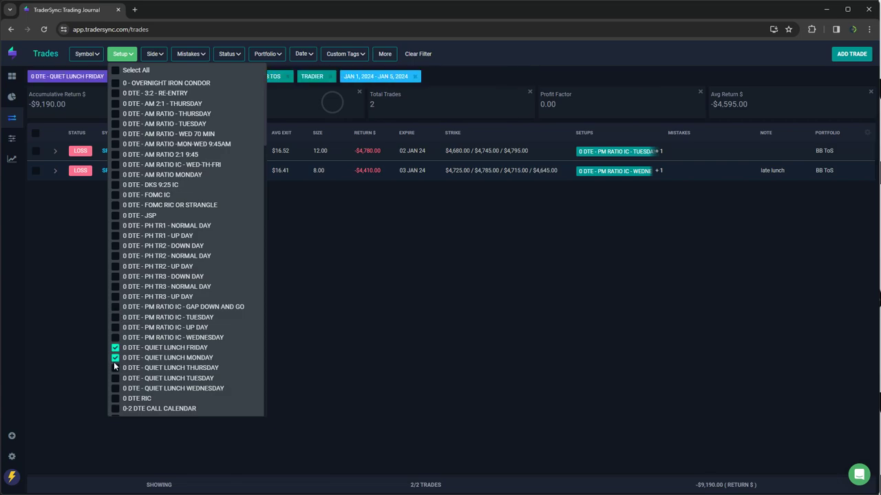
pyautogui.click(115, 368)
pyautogui.click(115, 379)
pyautogui.click(115, 389)
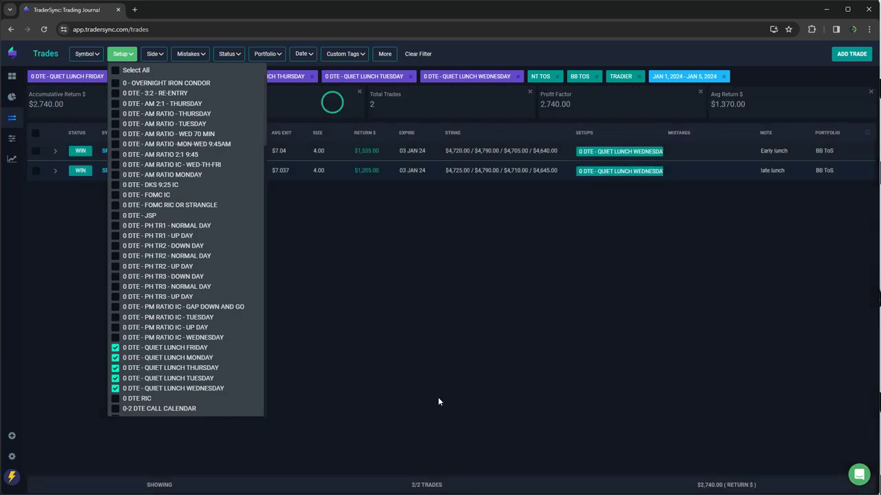
pyautogui.click(336, 260)
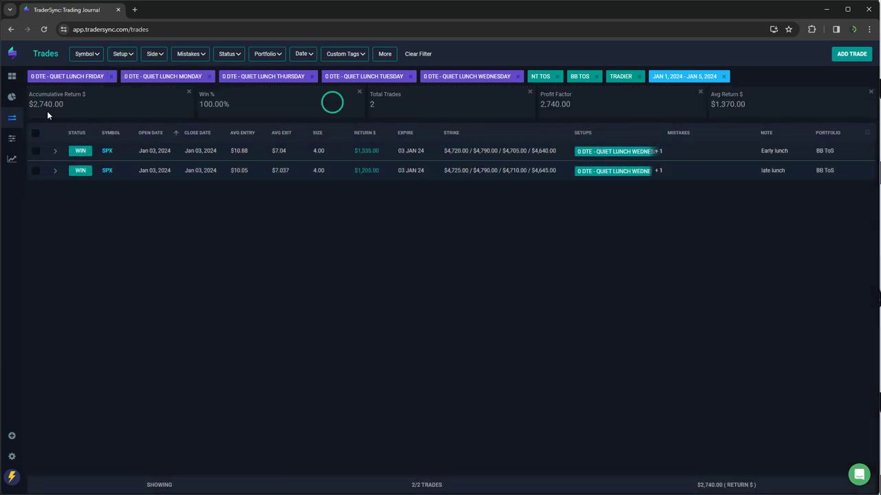
# Replace the five QUIET LUNCH setups in the filter with 0 DTE RIC
pyautogui.click(121, 55)
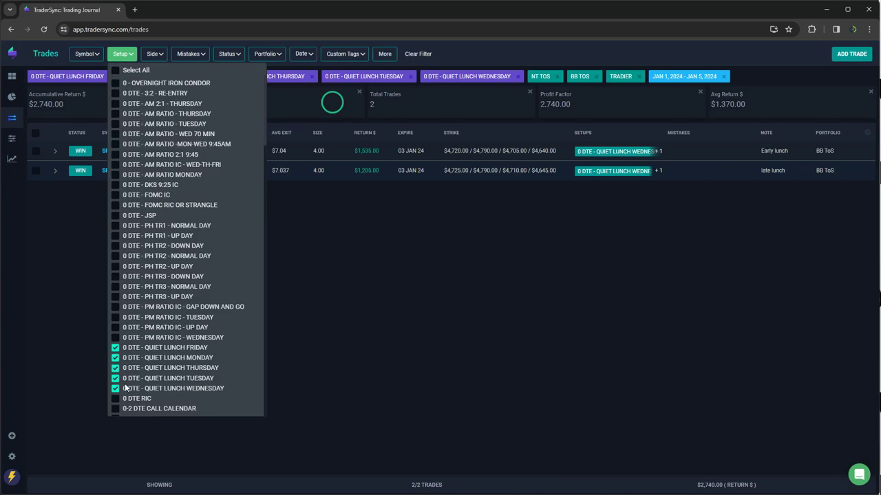
pyautogui.click(115, 348)
pyautogui.click(115, 357)
pyautogui.click(115, 368)
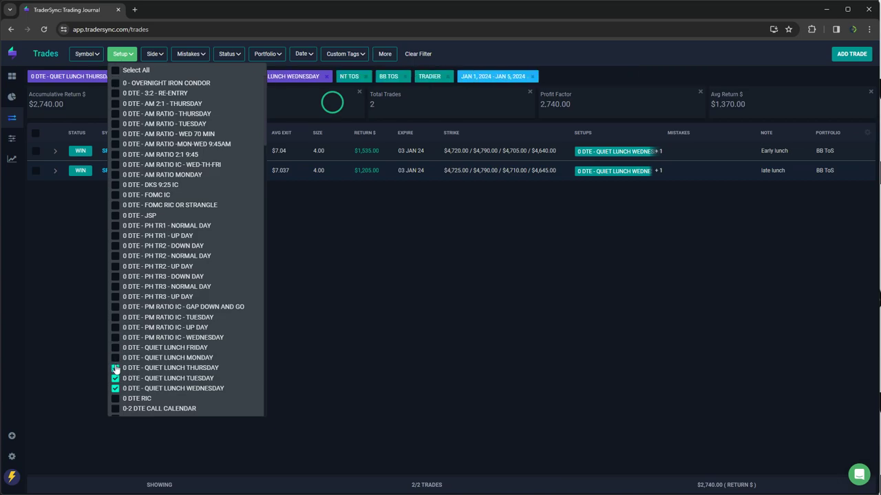
pyautogui.click(115, 378)
pyautogui.click(115, 388)
pyautogui.click(115, 399)
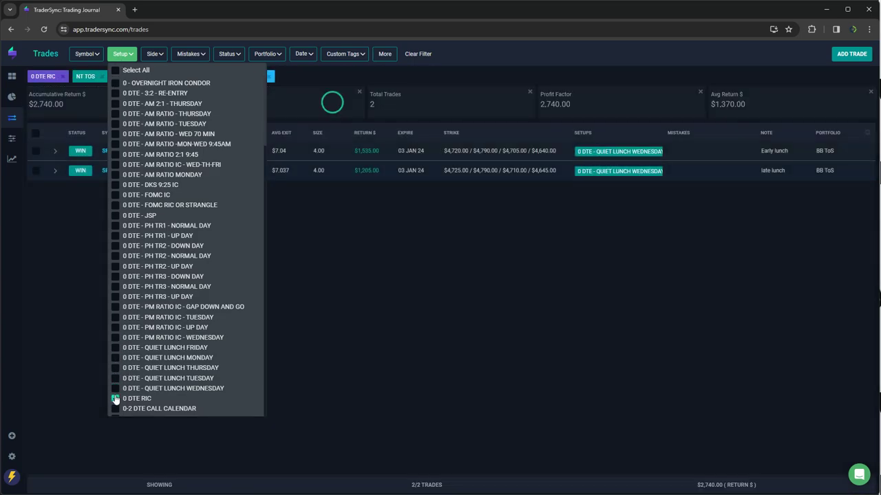
pyautogui.scroll(-2, 137, 371)
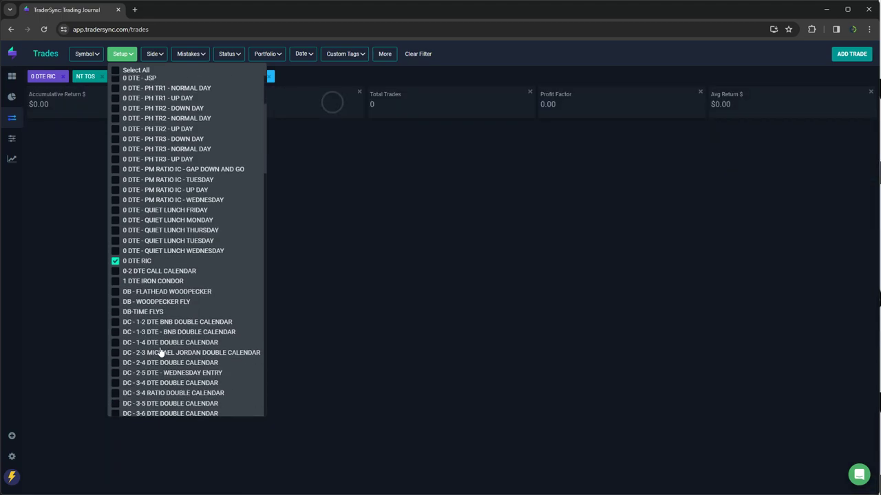
# Replace the 0 DTE RIC setup filter with 0-2 DTE CALL CALENDAR and reload the page to refresh the statistics
pyautogui.click(114, 262)
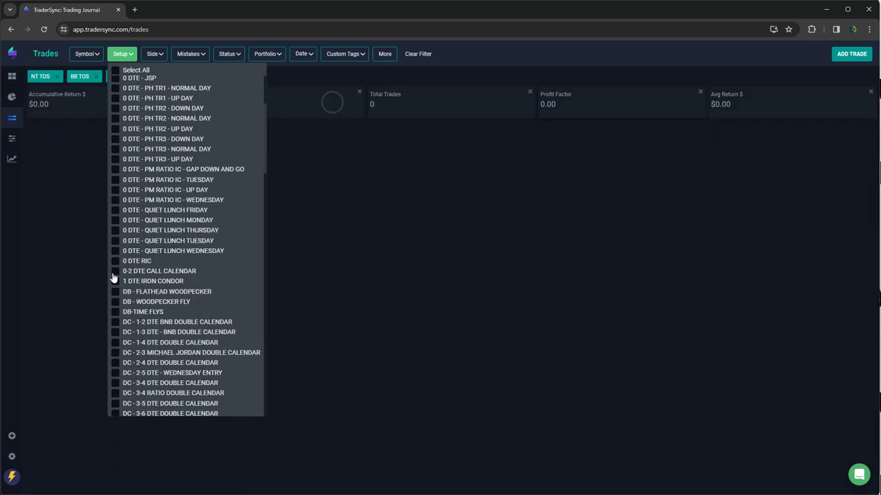
pyautogui.click(115, 271)
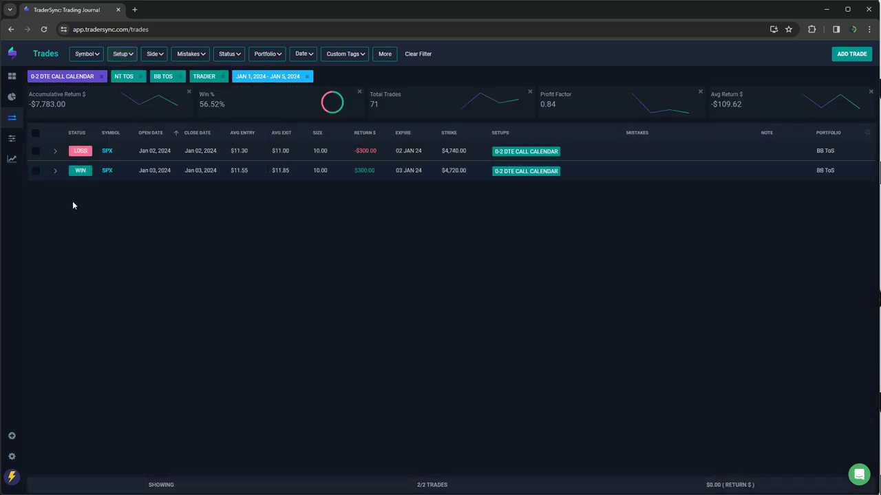
pyautogui.click(44, 29)
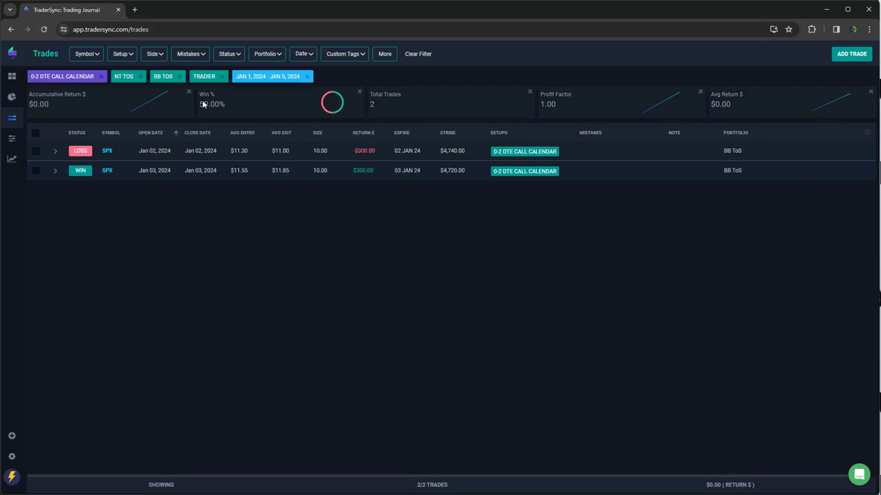
# Replace the call calendar setup filter with 1 DTE IRON CONDOR and reload the page to refresh the statistics
pyautogui.click(123, 58)
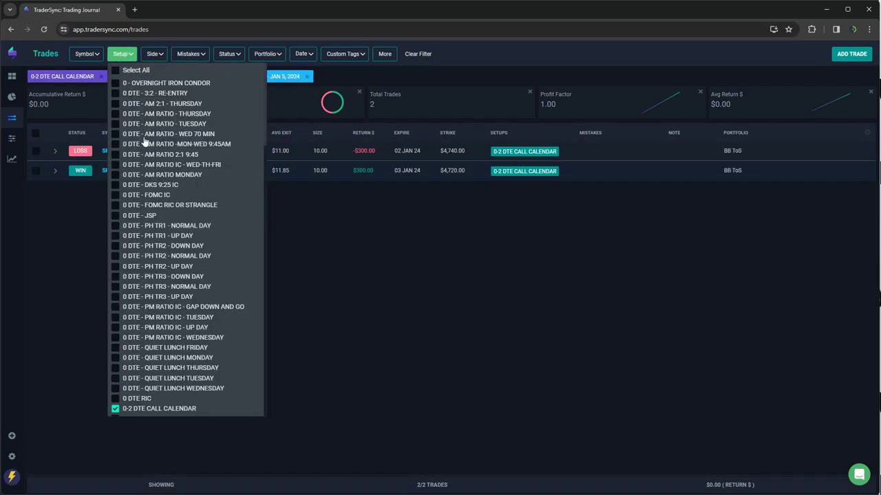
pyautogui.scroll(-3, 147, 309)
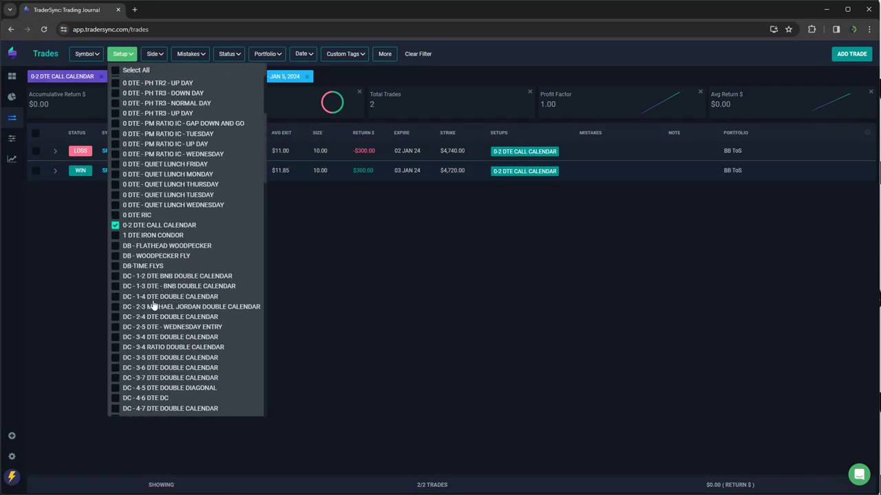
pyautogui.click(115, 226)
pyautogui.click(115, 235)
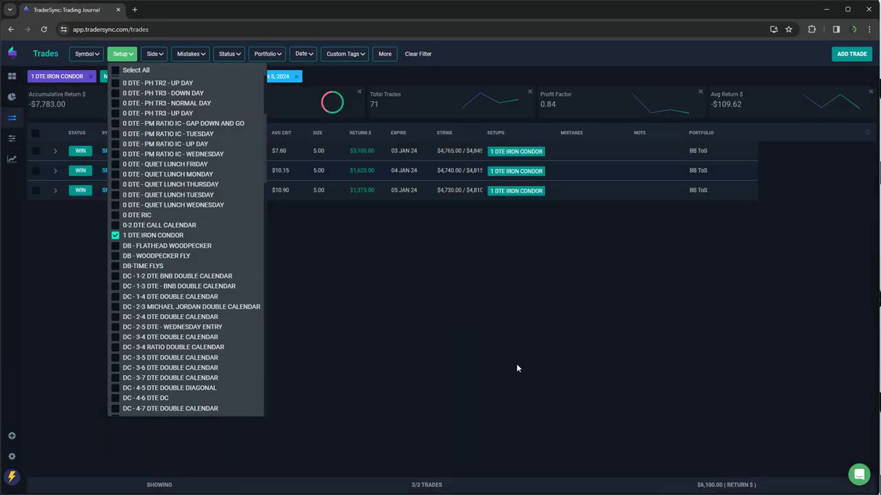
pyautogui.click(443, 341)
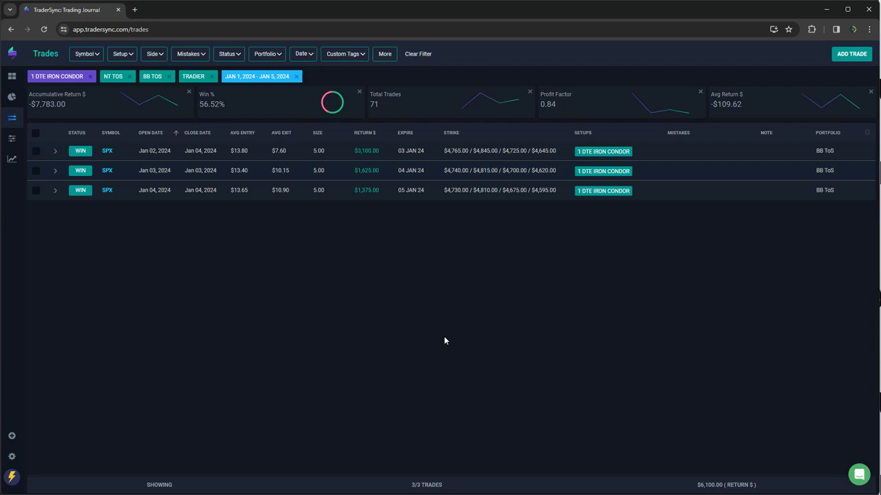
pyautogui.click(43, 29)
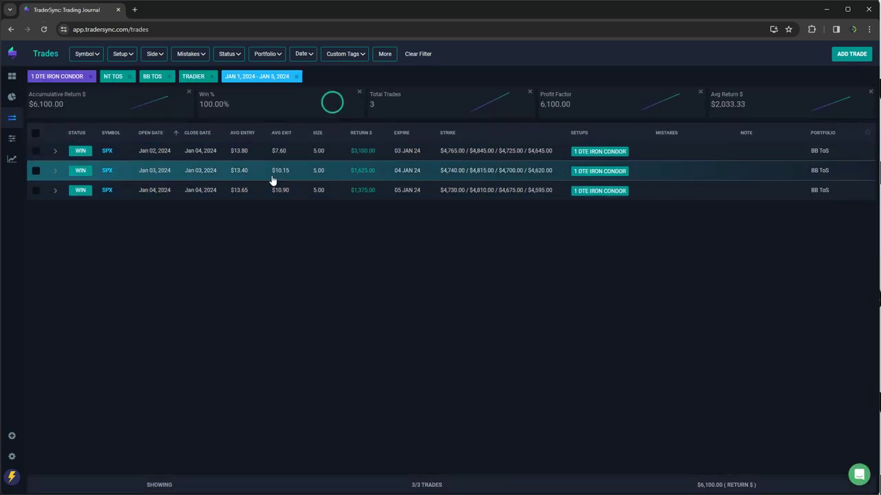
# Replace the 1 DTE IRON CONDOR setup filter with DB-TIME FLYS and show the filtered trades
pyautogui.click(129, 56)
pyautogui.scroll(-5, 146, 227)
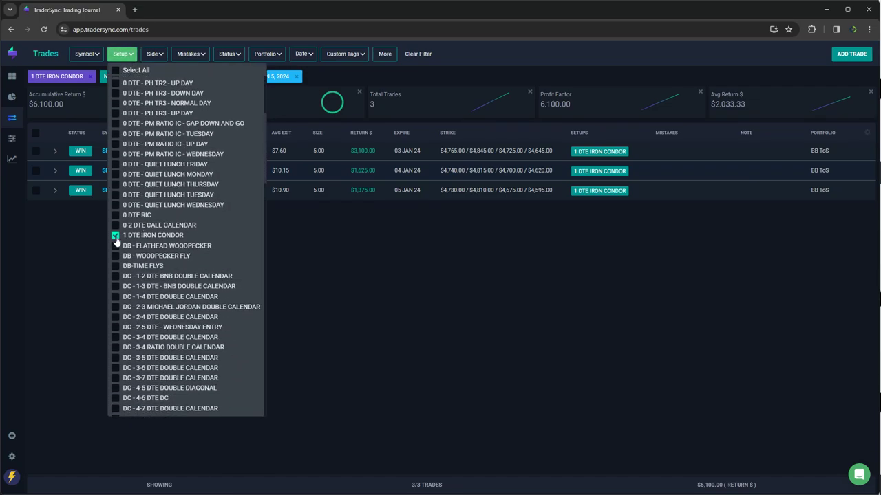
pyautogui.click(116, 237)
pyautogui.click(115, 266)
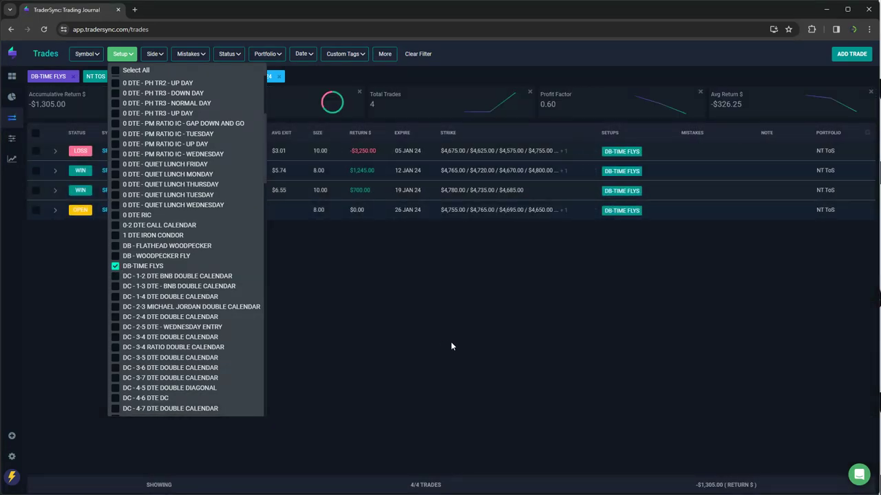
pyautogui.click(450, 346)
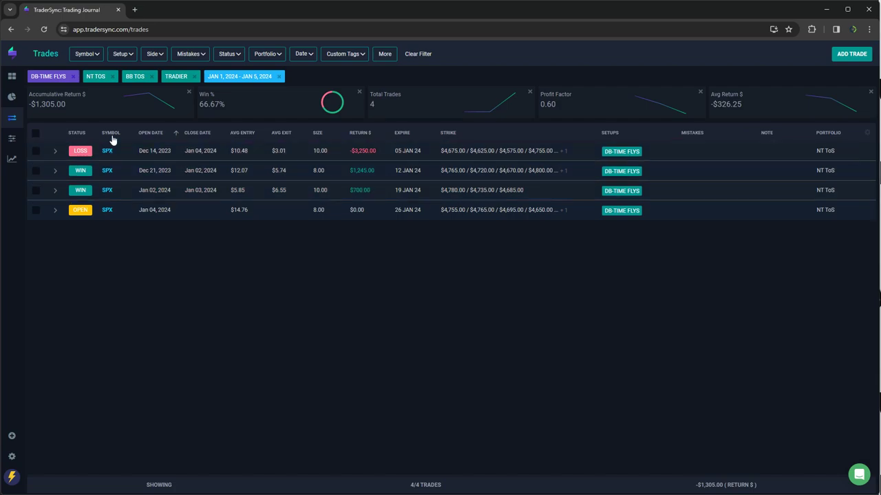
# Replace the DB-TIME FLYS setup filter with DC - 2-3 MICHAEL JORDAN DOUBLE CALENDAR and show the filtered trades
pyautogui.click(121, 53)
pyautogui.click(115, 267)
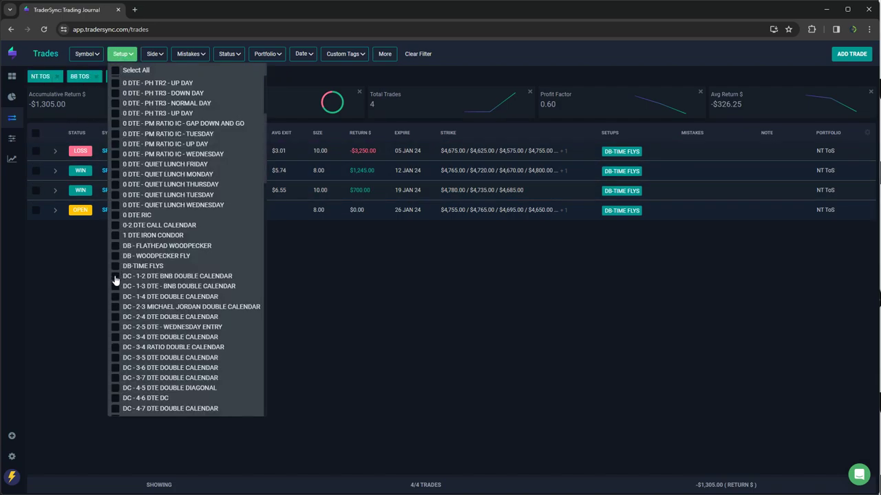
pyautogui.scroll(-2, 148, 277)
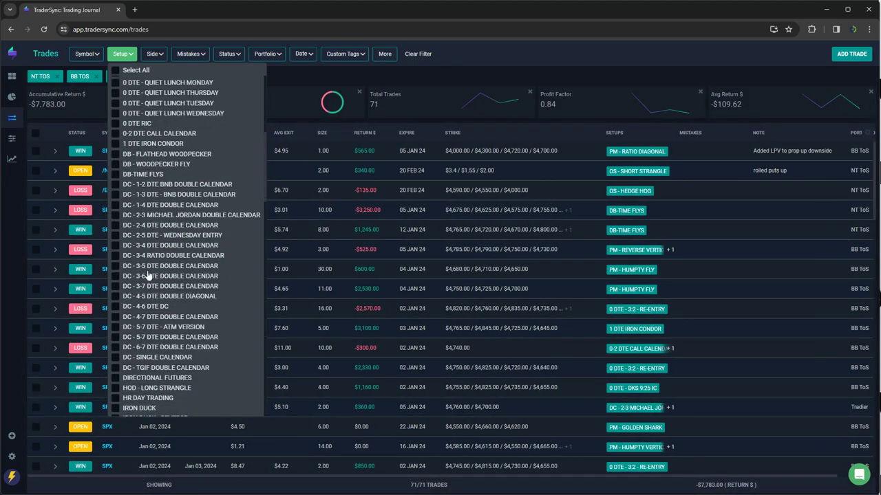
pyautogui.click(116, 216)
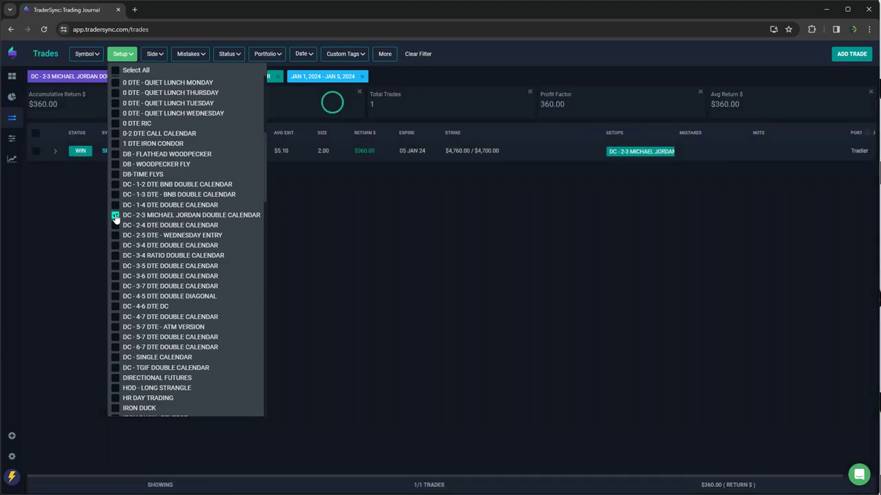
pyautogui.click(387, 254)
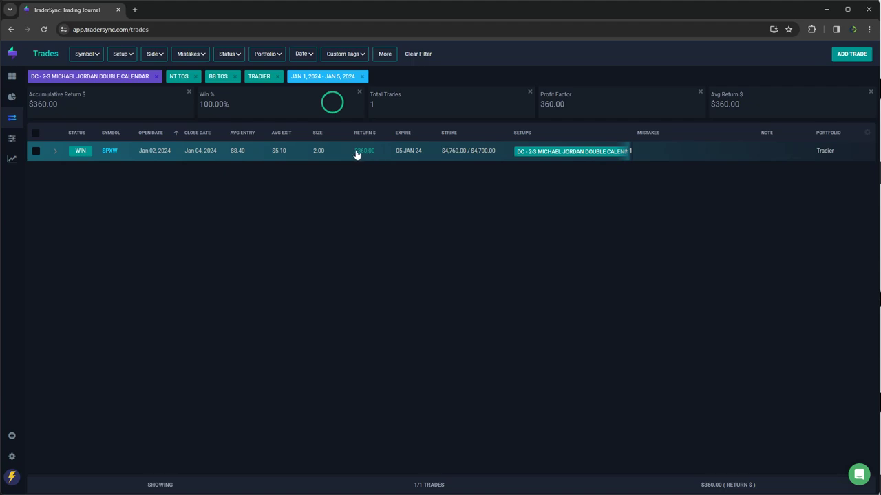
# Replace the double calendar setup filter with IRON DUCK
pyautogui.click(121, 54)
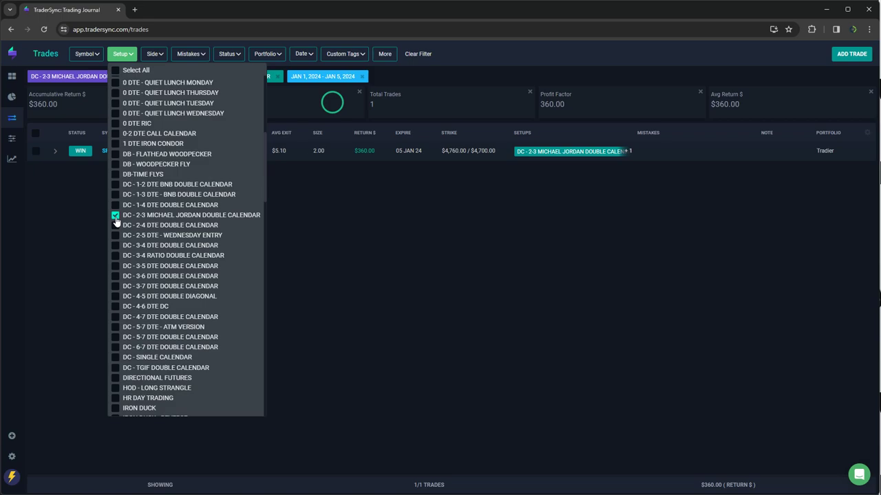
pyautogui.click(115, 216)
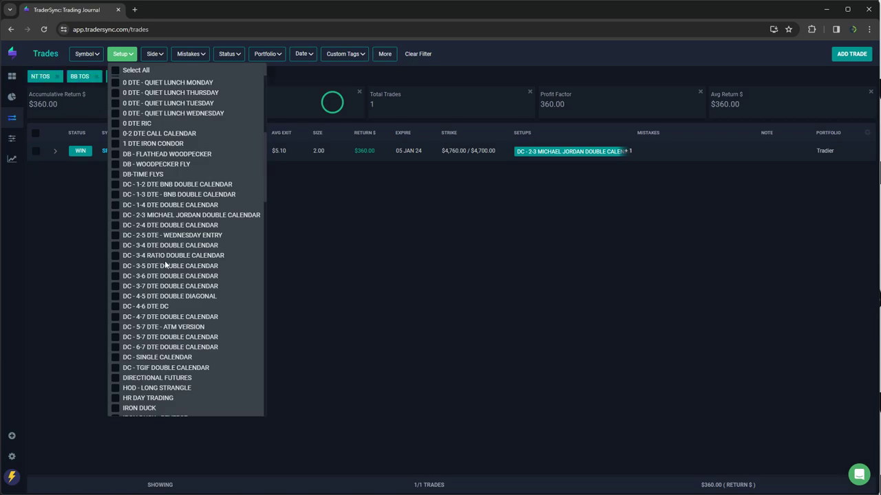
pyautogui.scroll(-4, 138, 240)
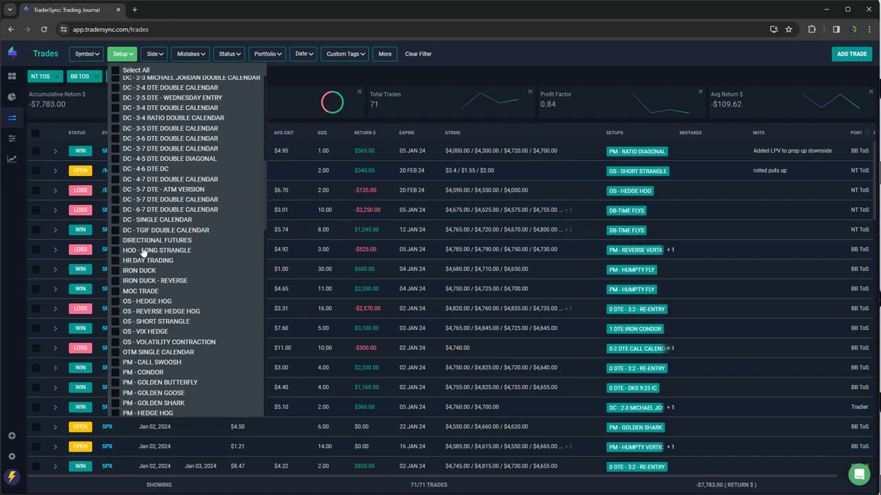
pyautogui.click(116, 273)
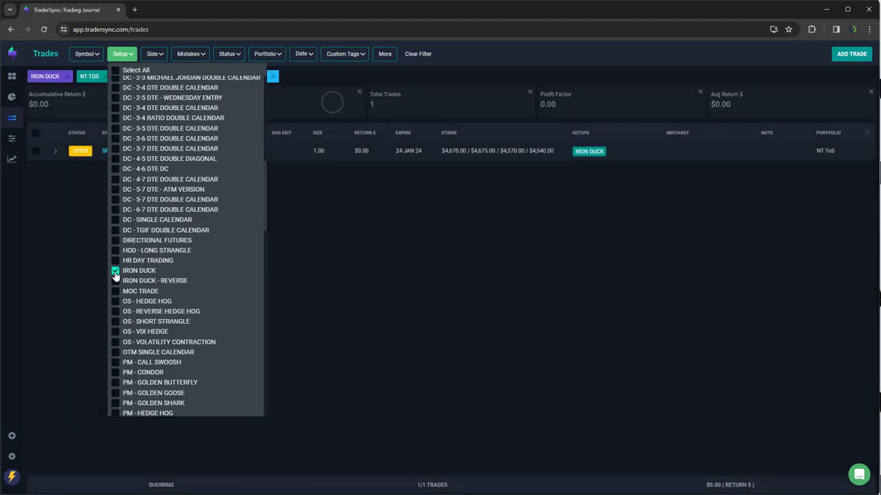
# Replace the IRON DUCK setup filter with all five OS setups, from OS - HEDGE HOG through OS - VOLATILITY CONTRACTION, and show the filtered trades
pyautogui.click(115, 274)
pyautogui.click(116, 301)
pyautogui.click(116, 312)
pyautogui.click(115, 321)
pyautogui.click(116, 331)
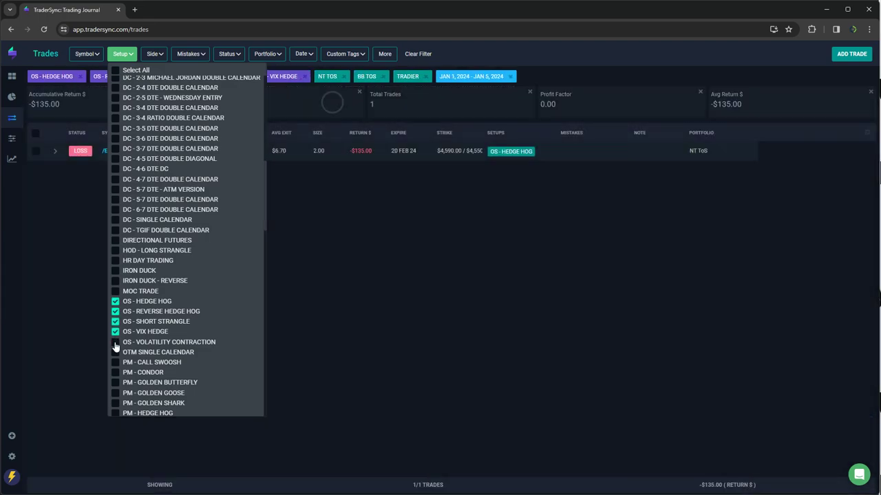
pyautogui.click(115, 344)
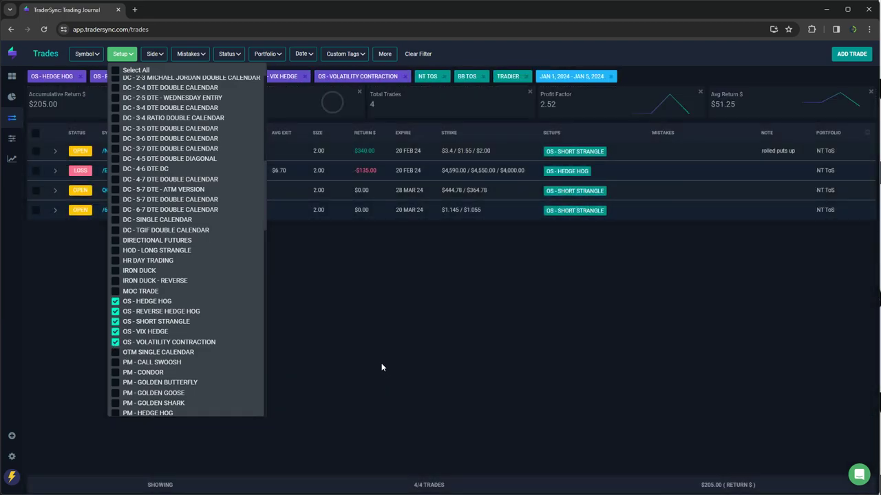
pyautogui.click(378, 369)
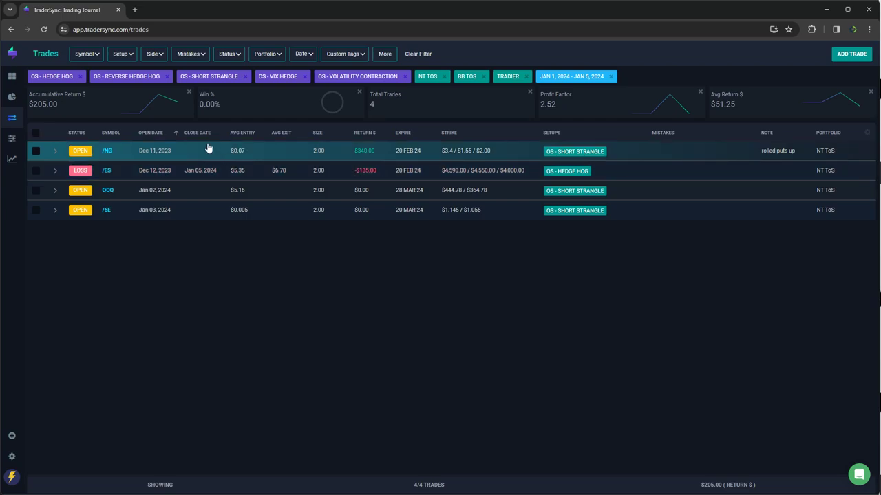
# Remove all five OS setups, from OS - HEDGE HOG through OS - VOLATILITY CONTRACTION, from the setup filter
pyautogui.click(122, 54)
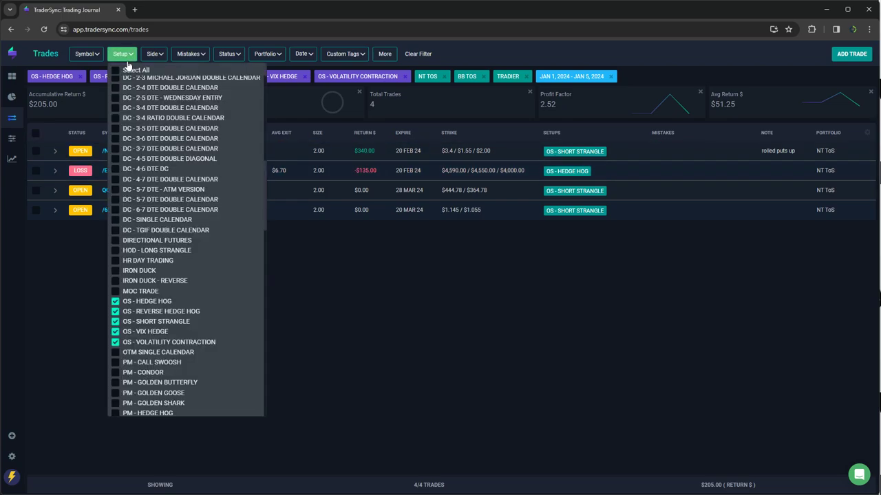
pyautogui.click(115, 301)
pyautogui.click(115, 311)
pyautogui.click(114, 321)
pyautogui.click(115, 331)
pyautogui.click(115, 342)
# Filter the trades by every PM setup, from PM - CALL SWOOSH through PM - VERTI-FLY, and show the filtered trades
pyautogui.click(115, 362)
pyautogui.scroll(-2, 138, 364)
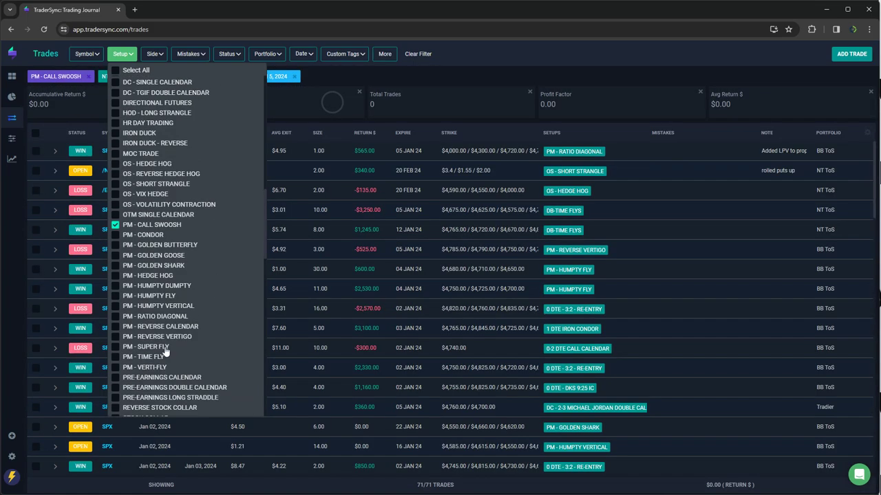
pyautogui.click(116, 235)
pyautogui.click(116, 245)
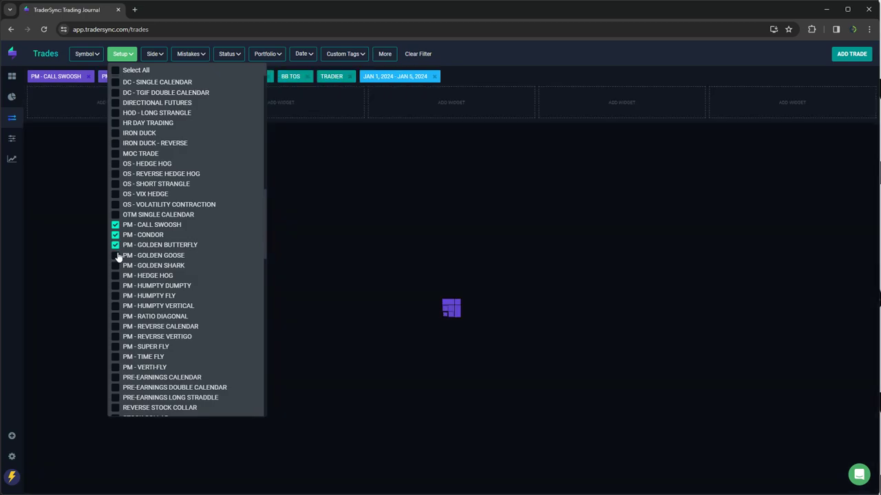
pyautogui.click(115, 255)
pyautogui.click(116, 265)
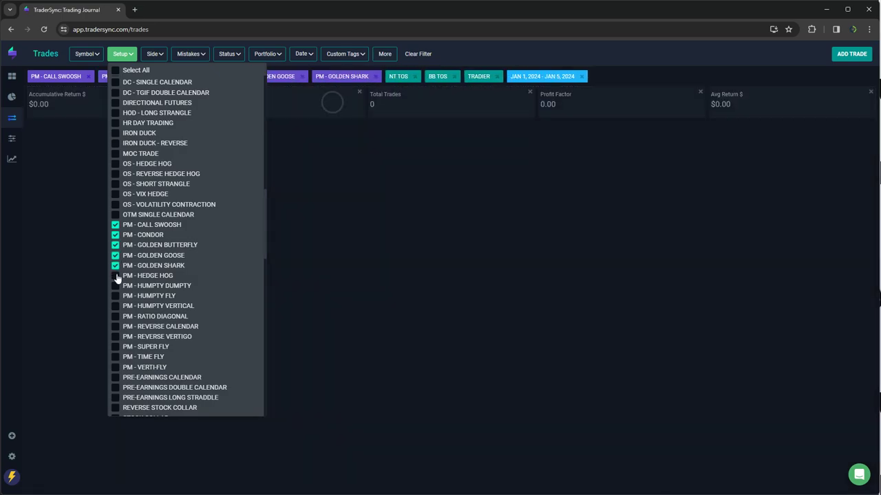
pyautogui.click(115, 276)
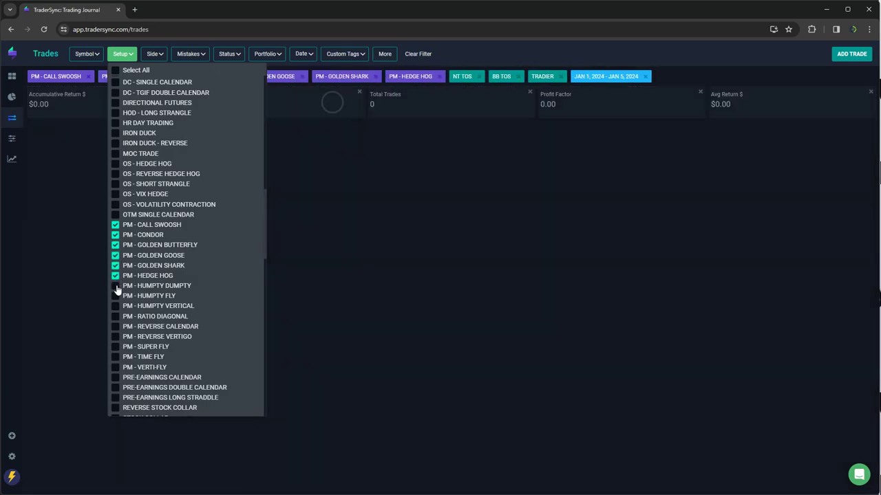
pyautogui.click(116, 286)
pyautogui.click(116, 296)
pyautogui.click(115, 307)
pyautogui.click(115, 317)
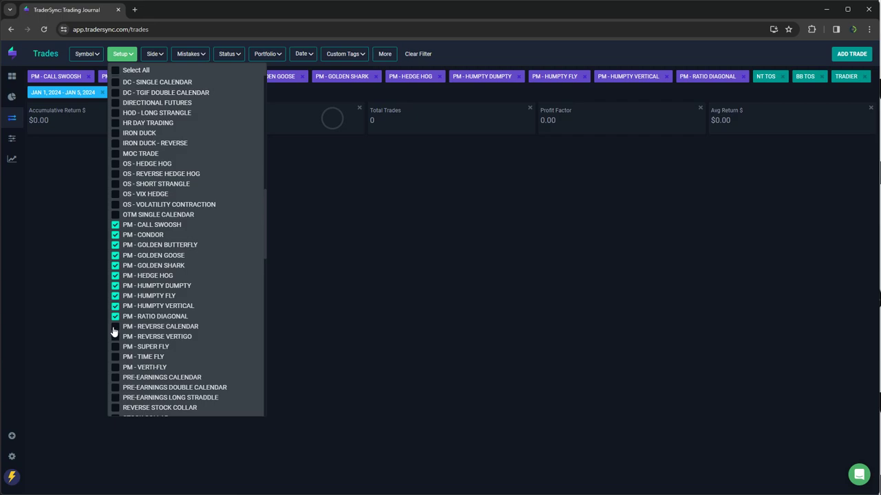
pyautogui.click(116, 327)
pyautogui.click(115, 337)
pyautogui.click(115, 346)
pyautogui.click(115, 358)
pyautogui.click(116, 367)
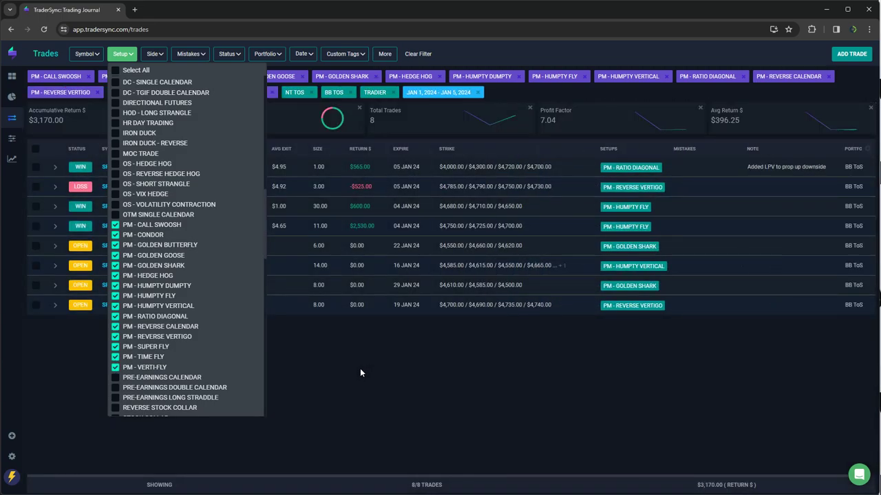
pyautogui.click(360, 373)
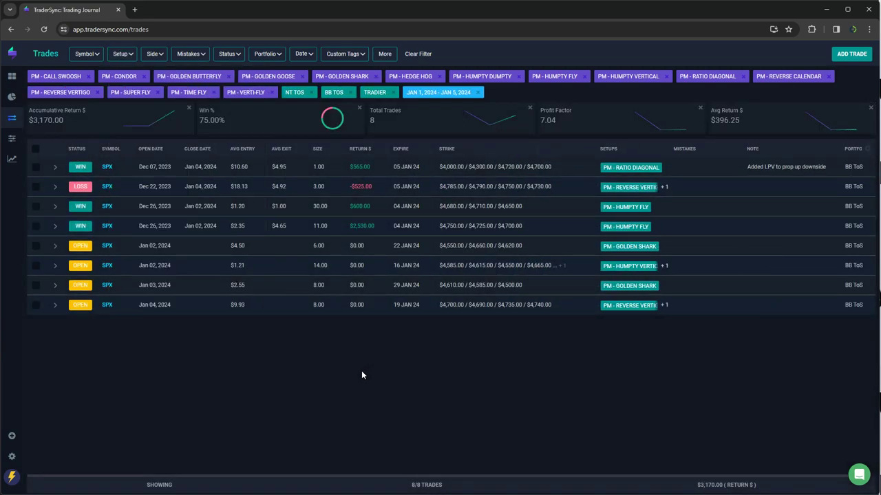